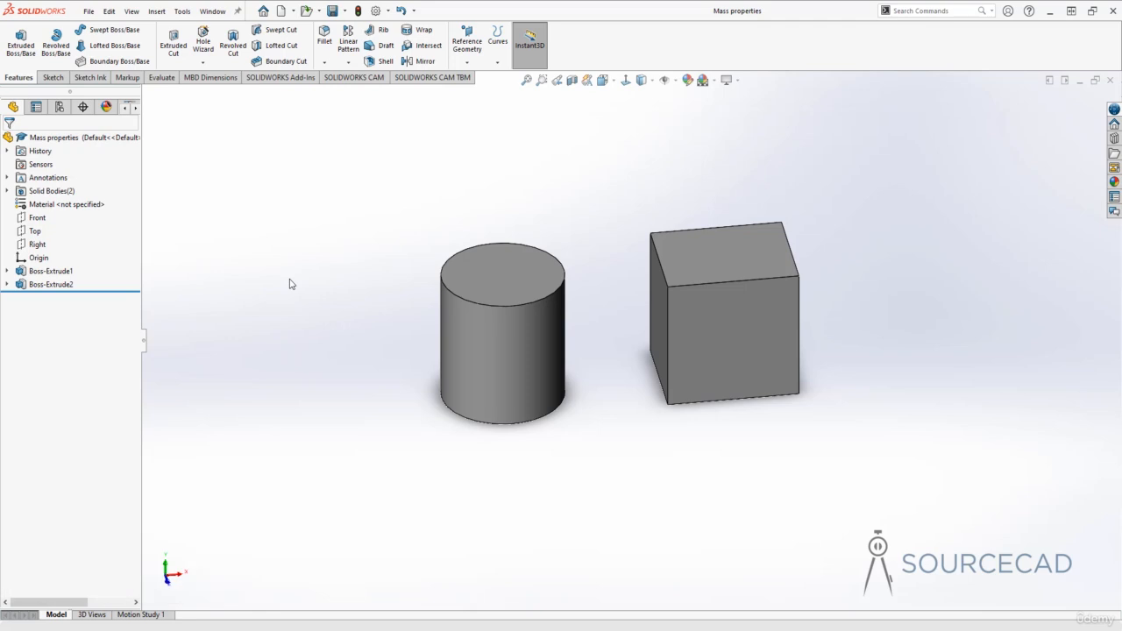
Bring up the Evaluate tools and check the list of available command sets for Evaluate.
left_click(488, 339)
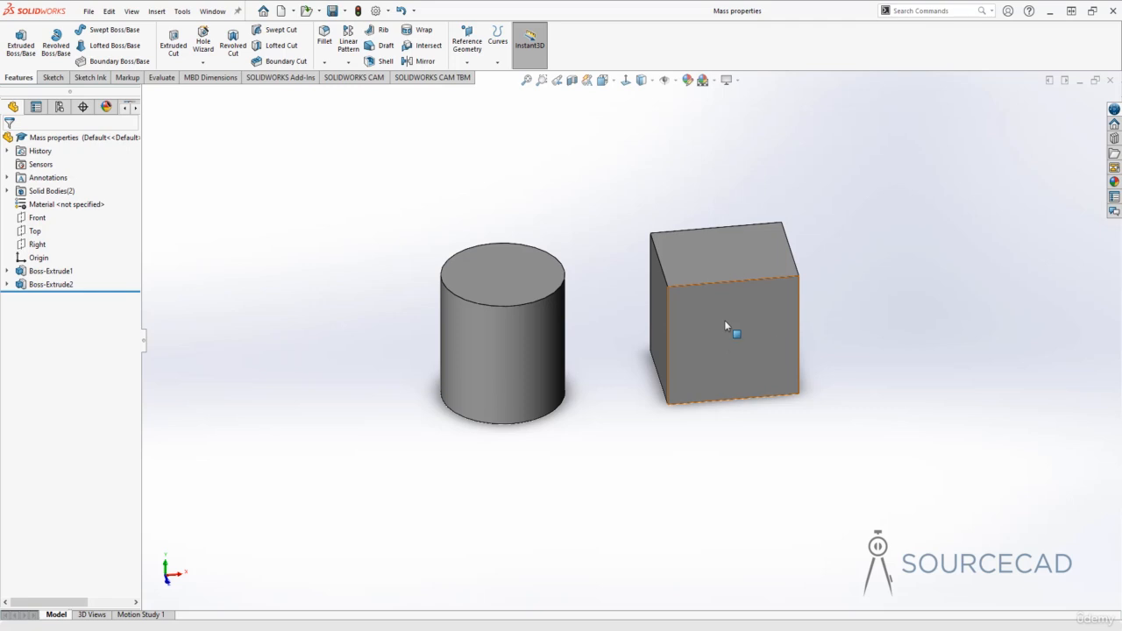
left_click(163, 78)
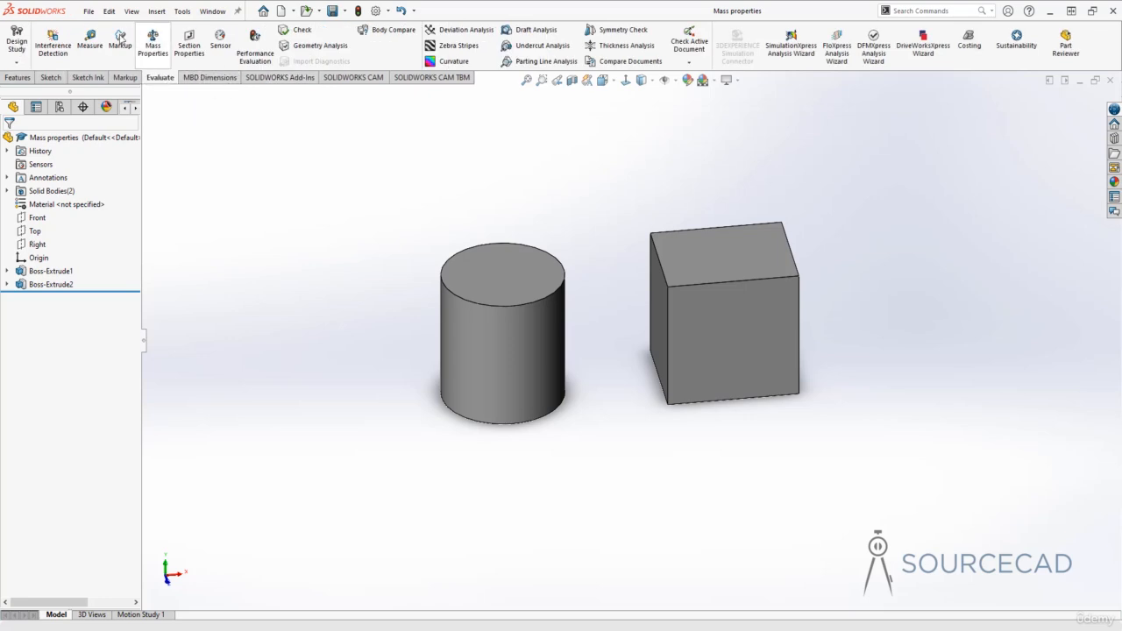
right_click(84, 81)
mouse_move(189, 117)
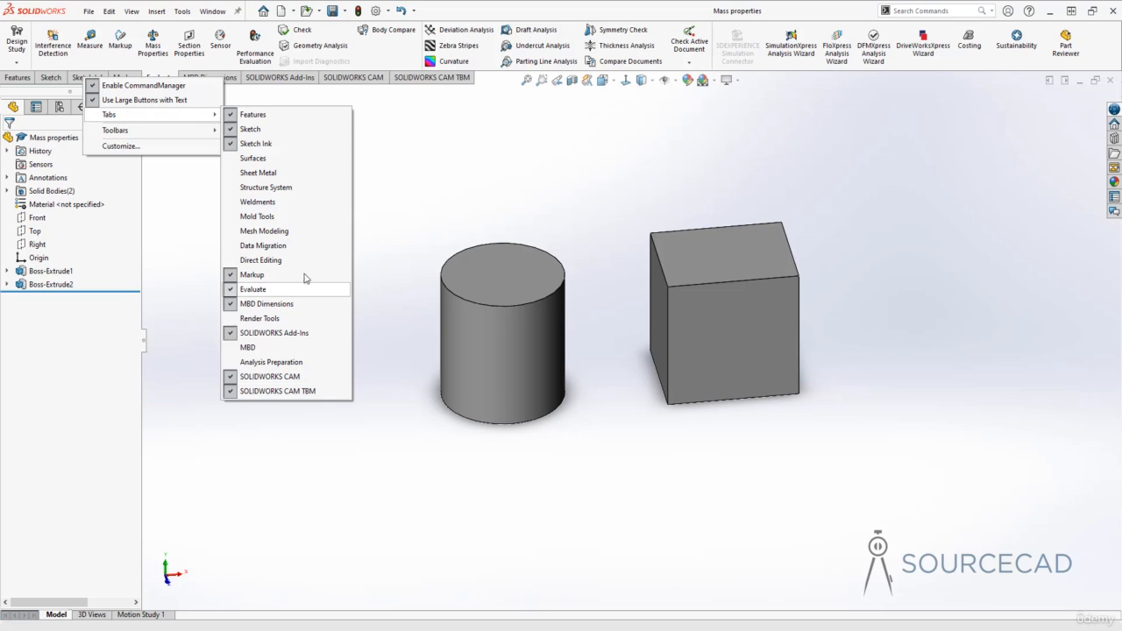
left_click(408, 196)
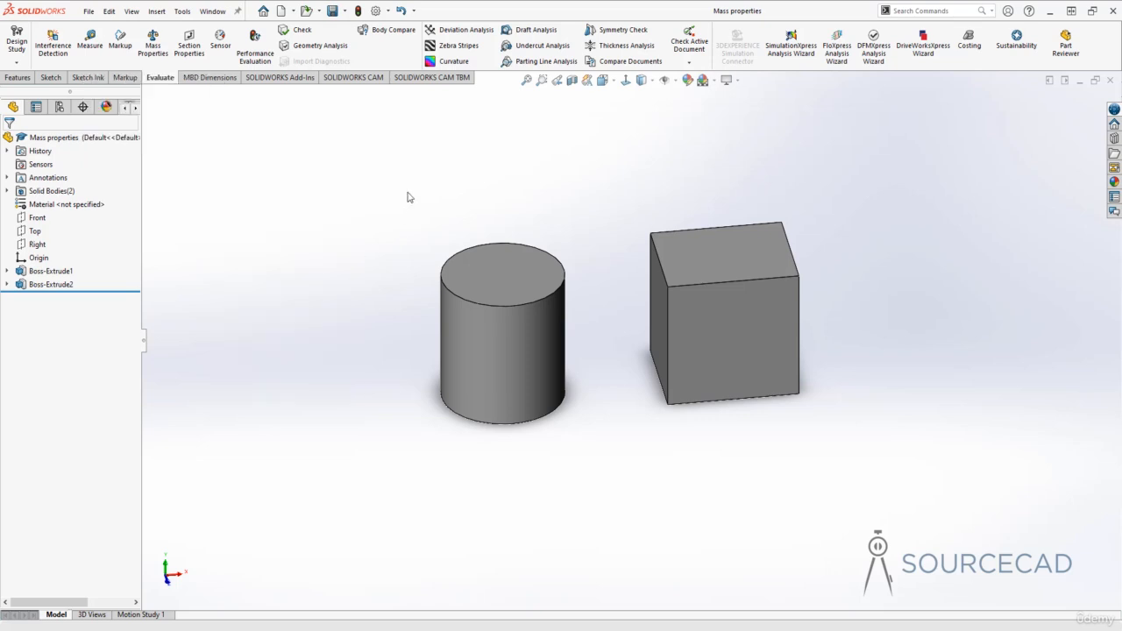
Examine the mass properties report of the two-body part without an assigned material, and close the report.
left_click(153, 43)
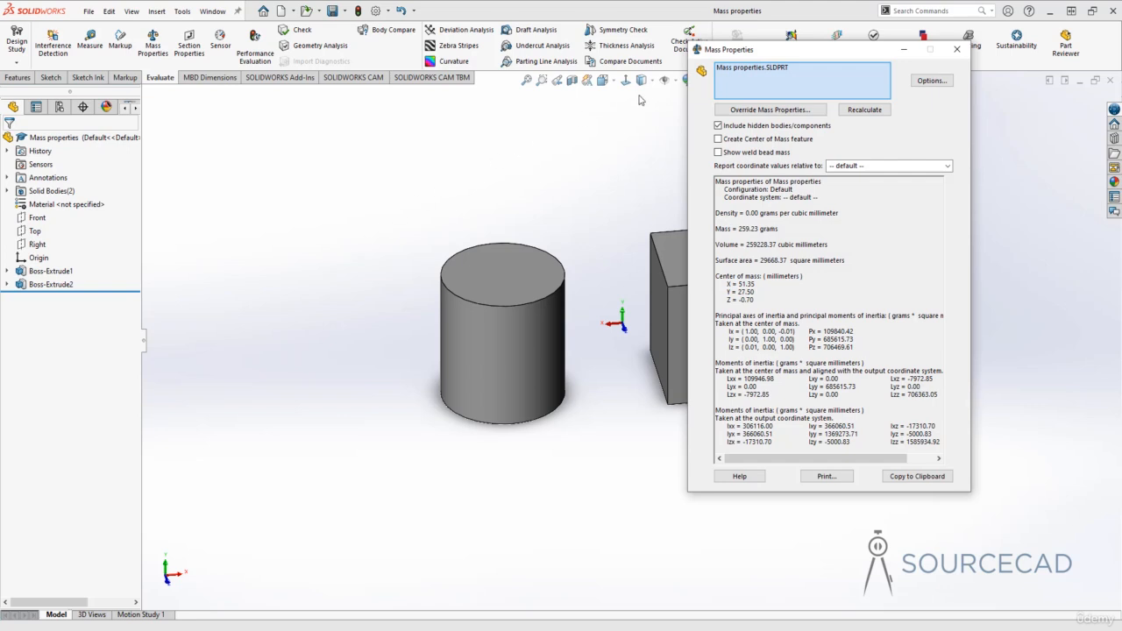
left_click_drag(766, 55, 826, 65)
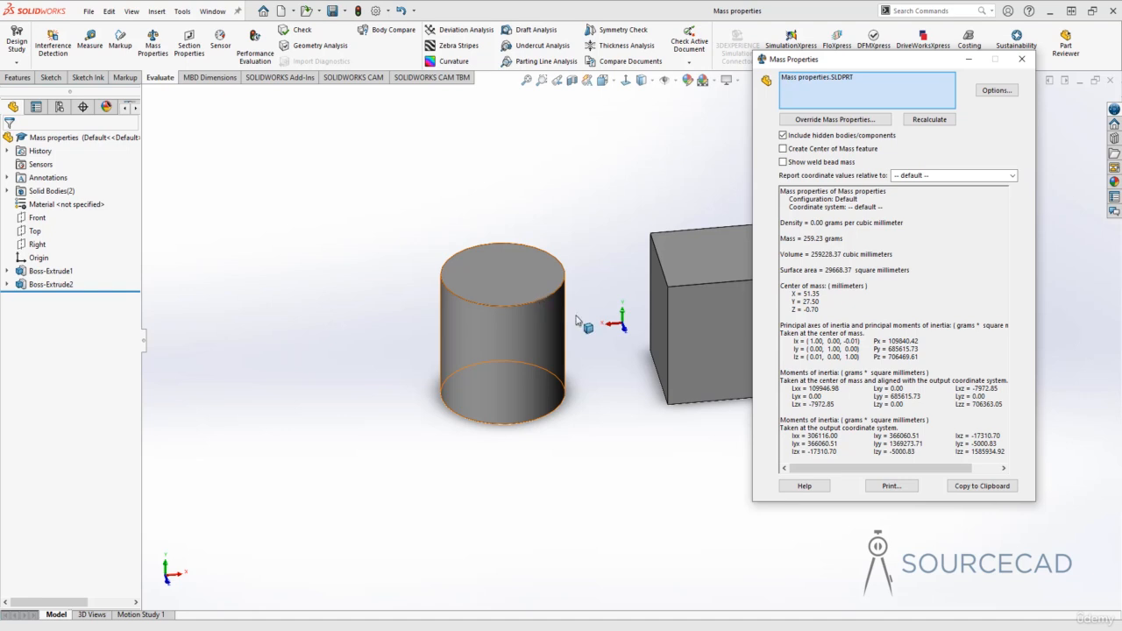
left_click_drag(782, 191, 999, 451)
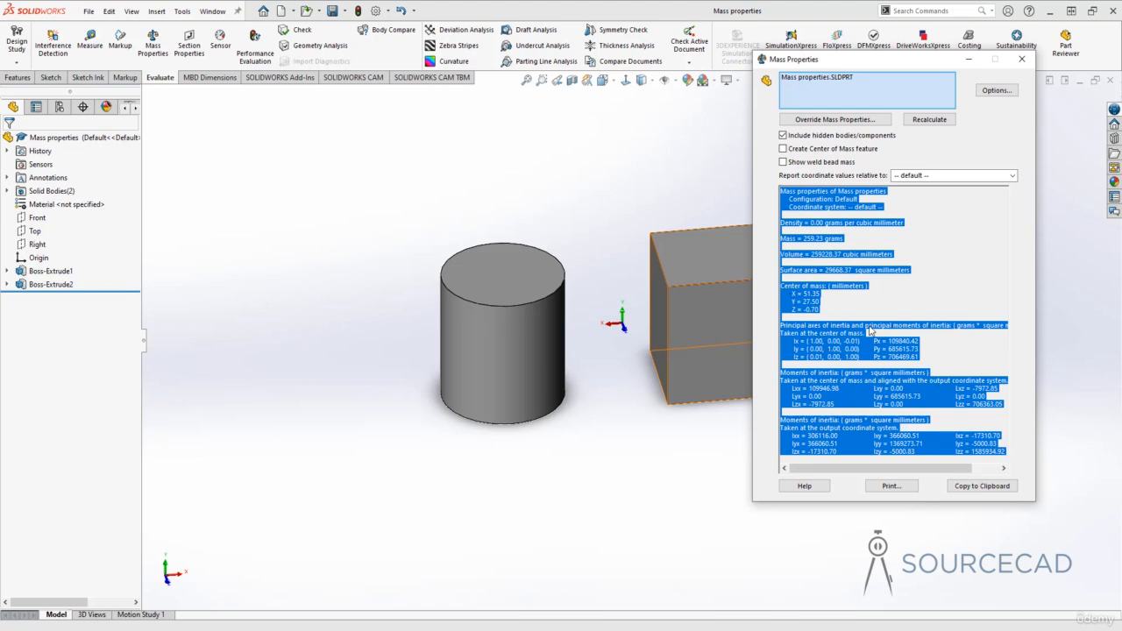
left_click(891, 300)
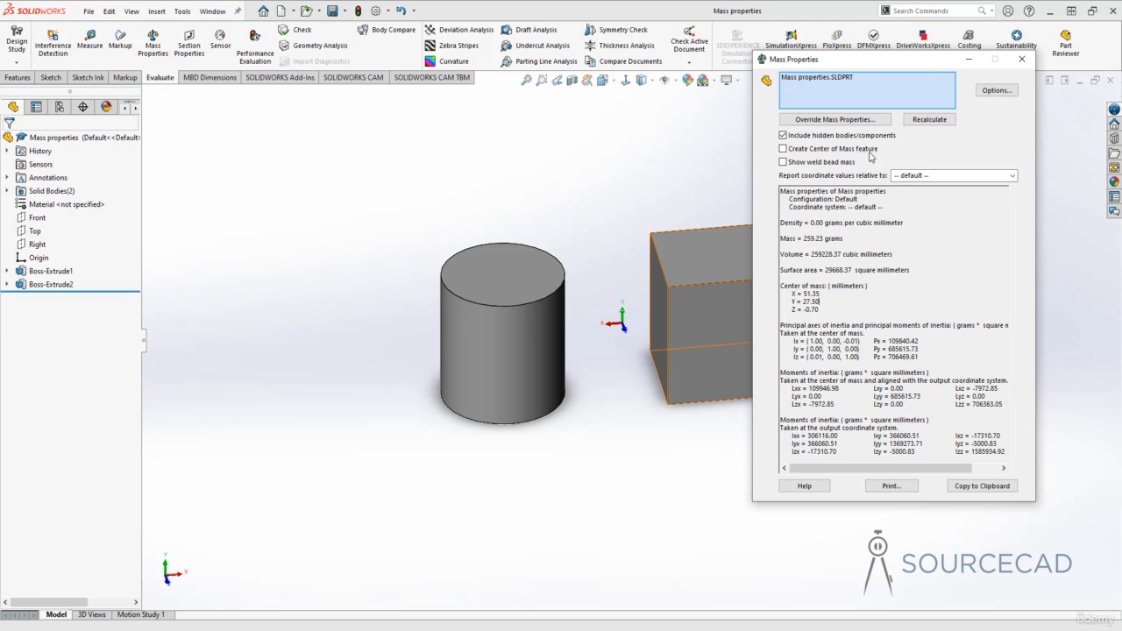
left_click(1021, 60)
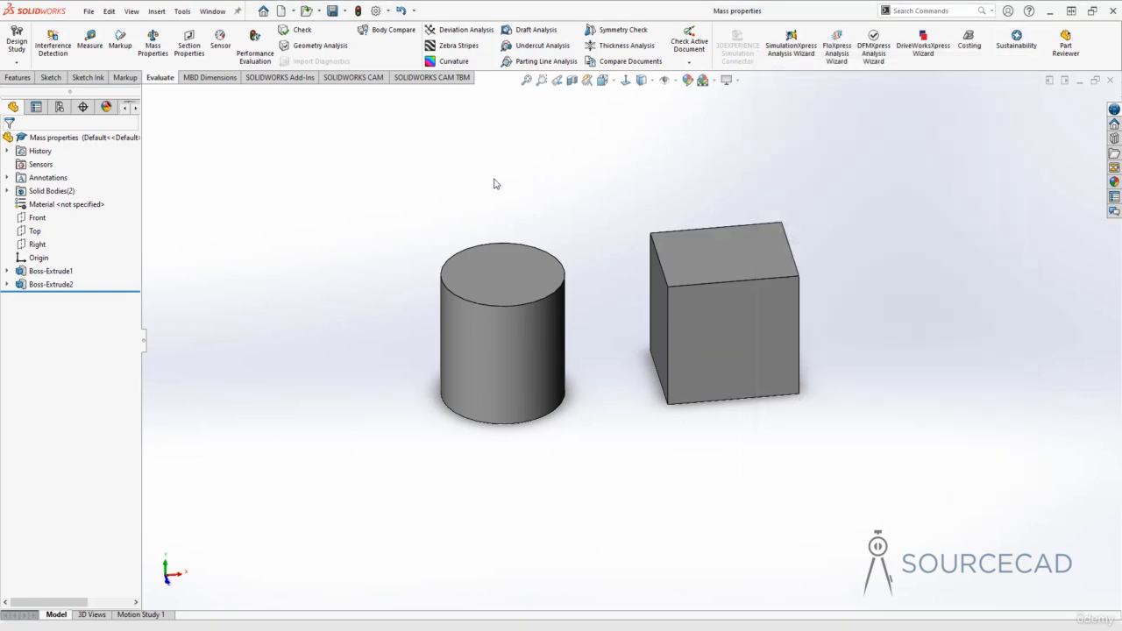
Open the part's material for editing and expand the SOLIDWORKS Materials library to its material categories.
left_click(41, 209)
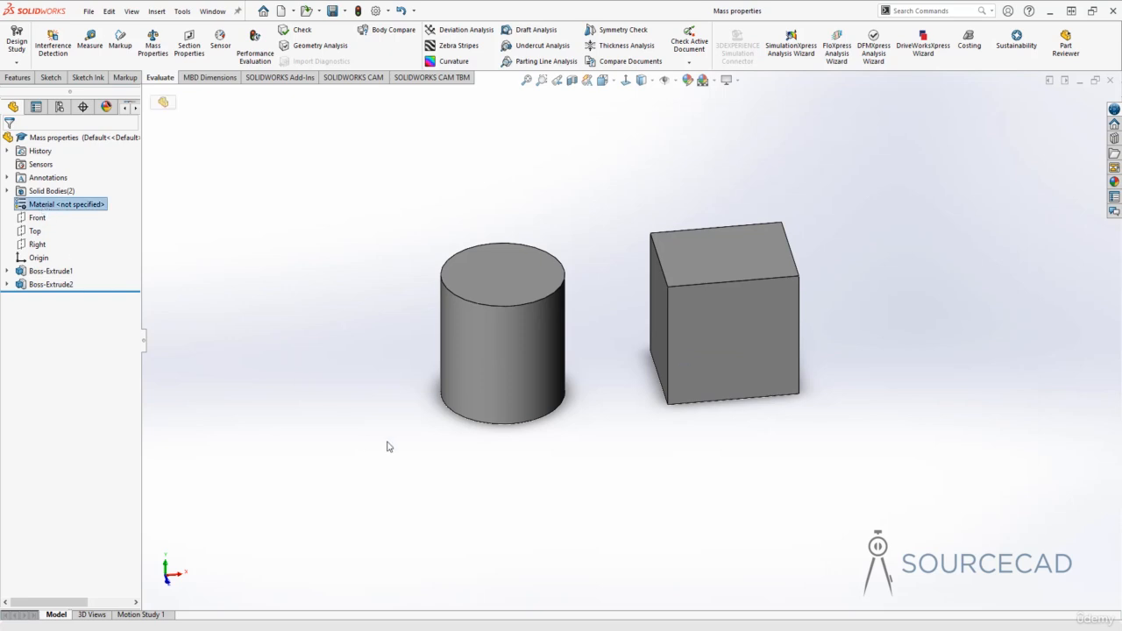
right_click(42, 211)
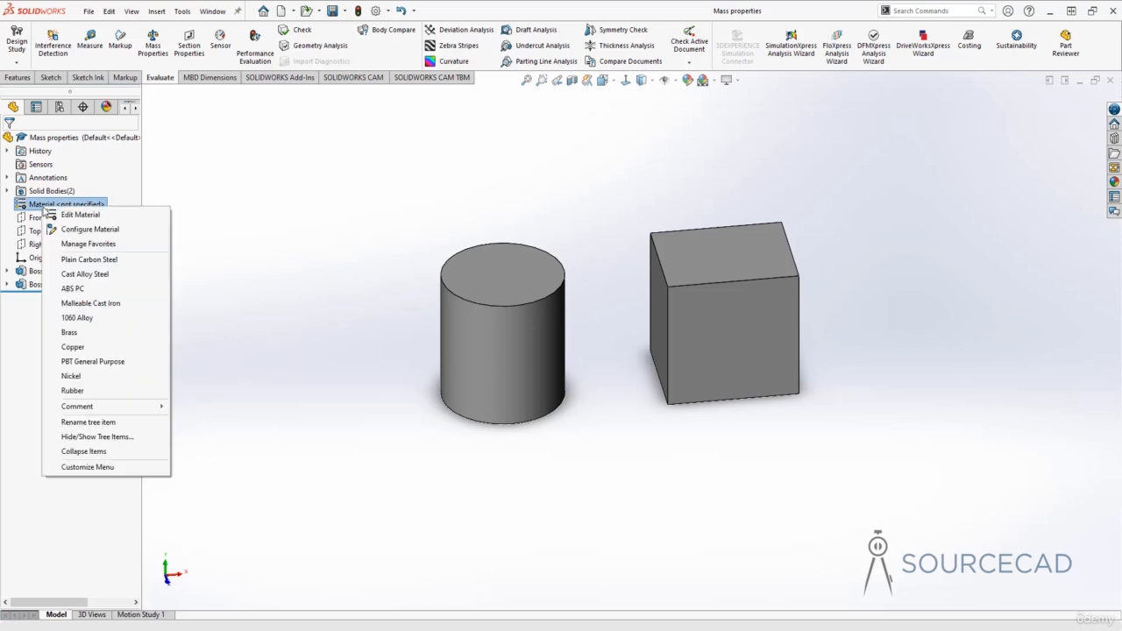
left_click(125, 216)
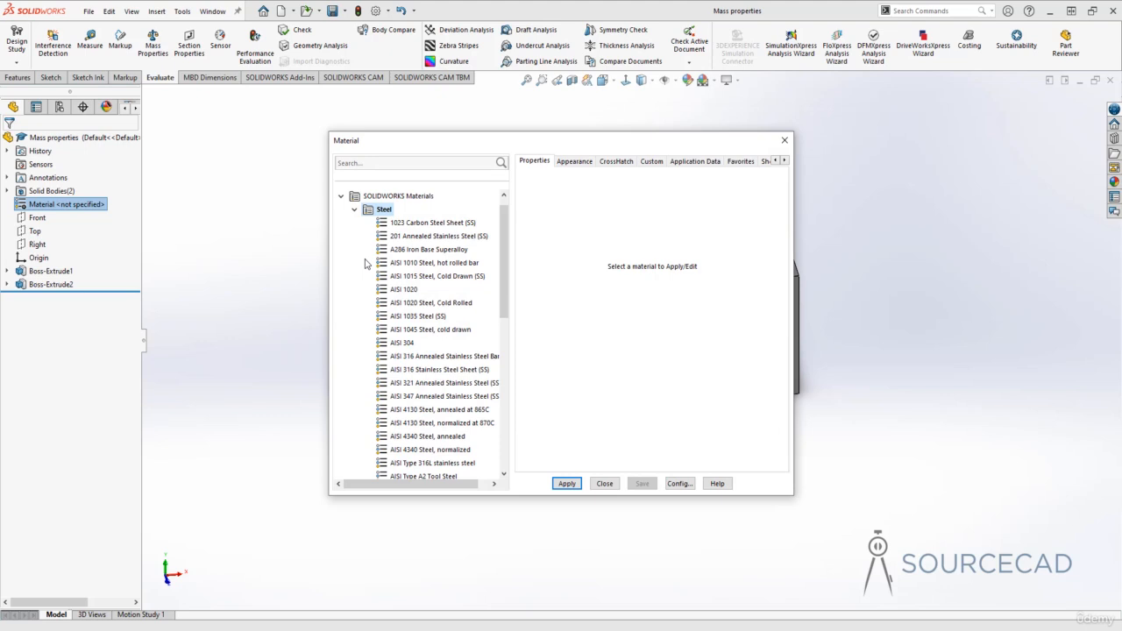
left_click(355, 210)
left_click(342, 210)
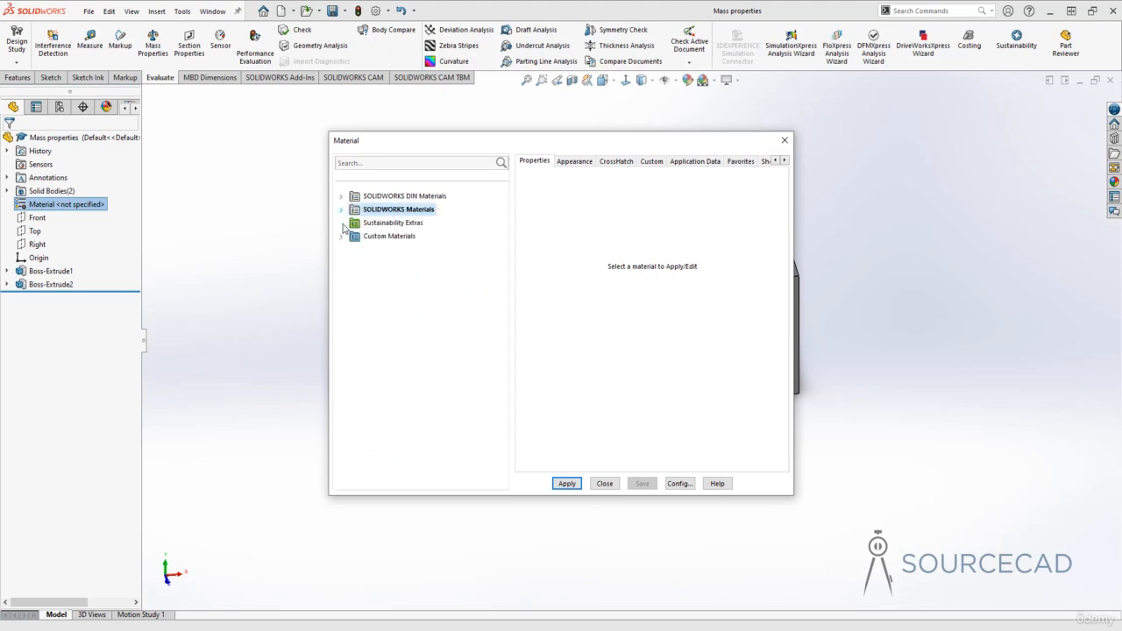
left_click_drag(457, 149, 480, 128)
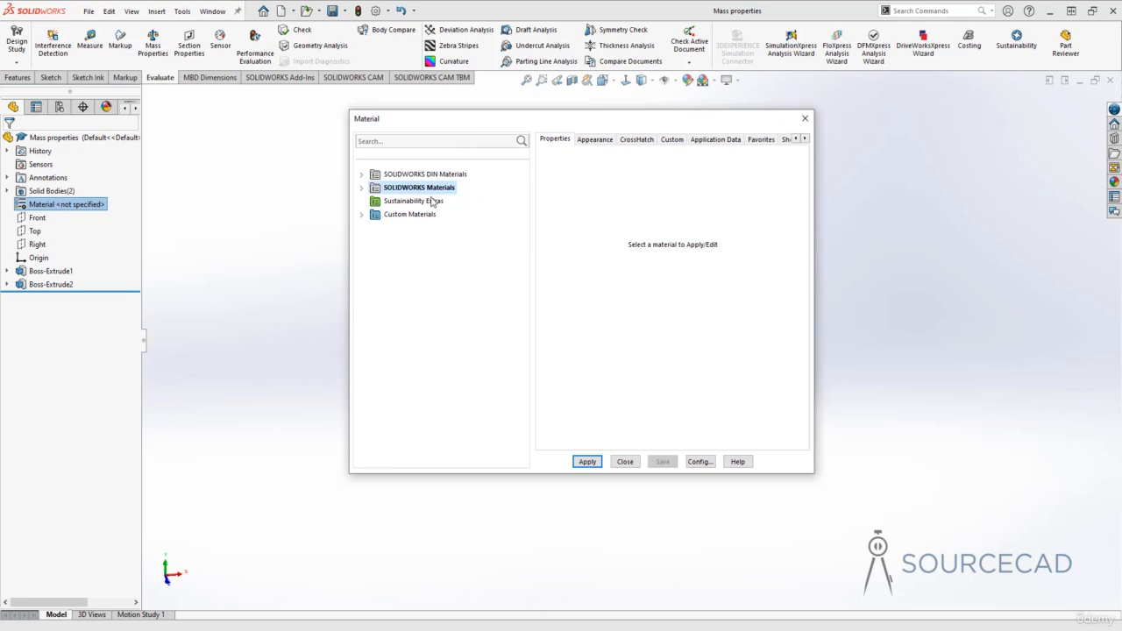
left_click(362, 188)
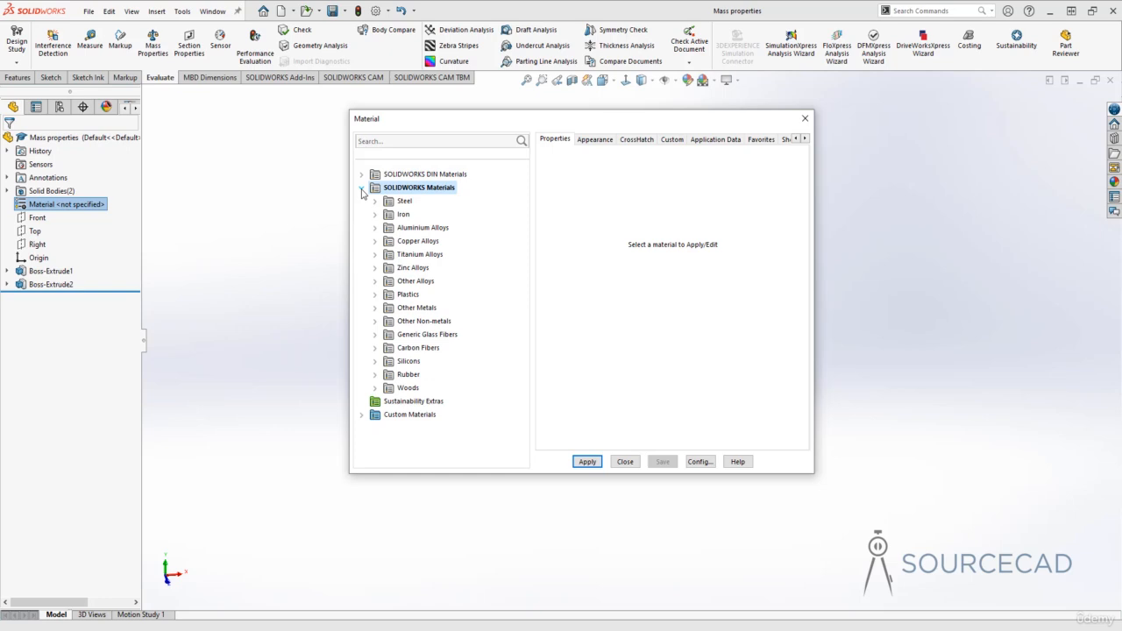
left_click(400, 229)
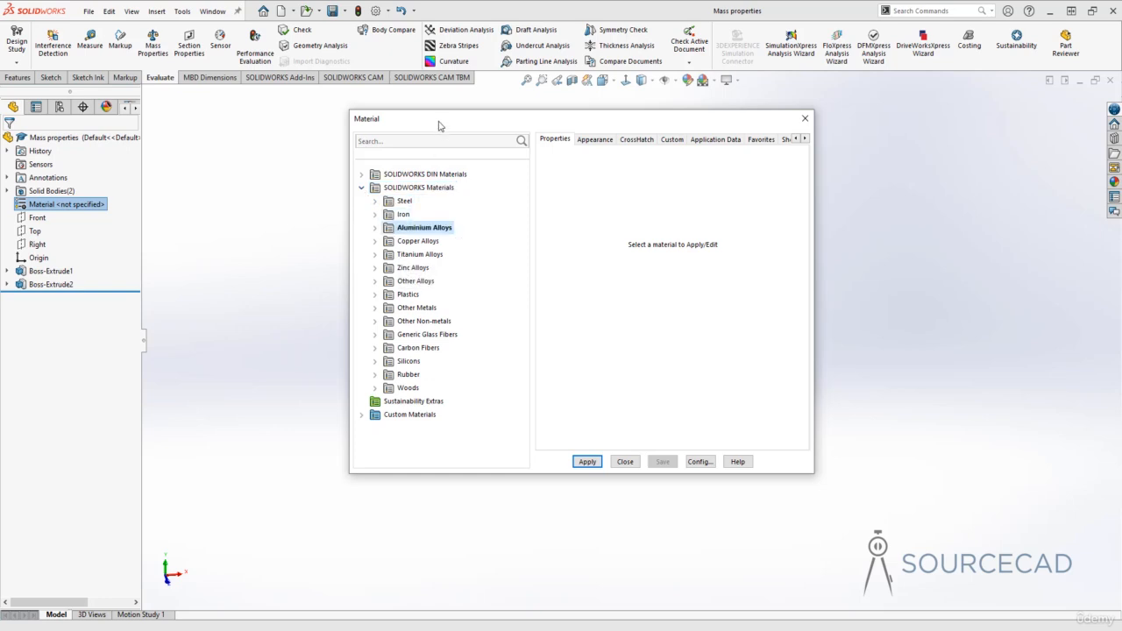
Select Galvanized Steel from the Steel category, keeping the material editor clear of the cylinder.
left_click_drag(440, 123, 671, 109)
left_click(634, 186)
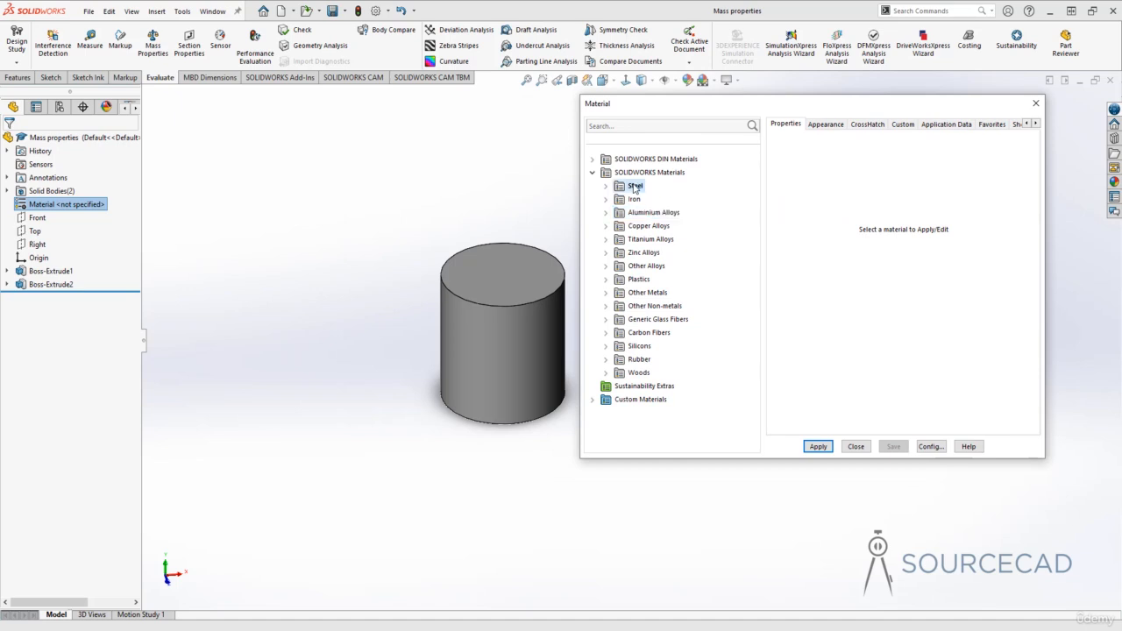
left_click(606, 187)
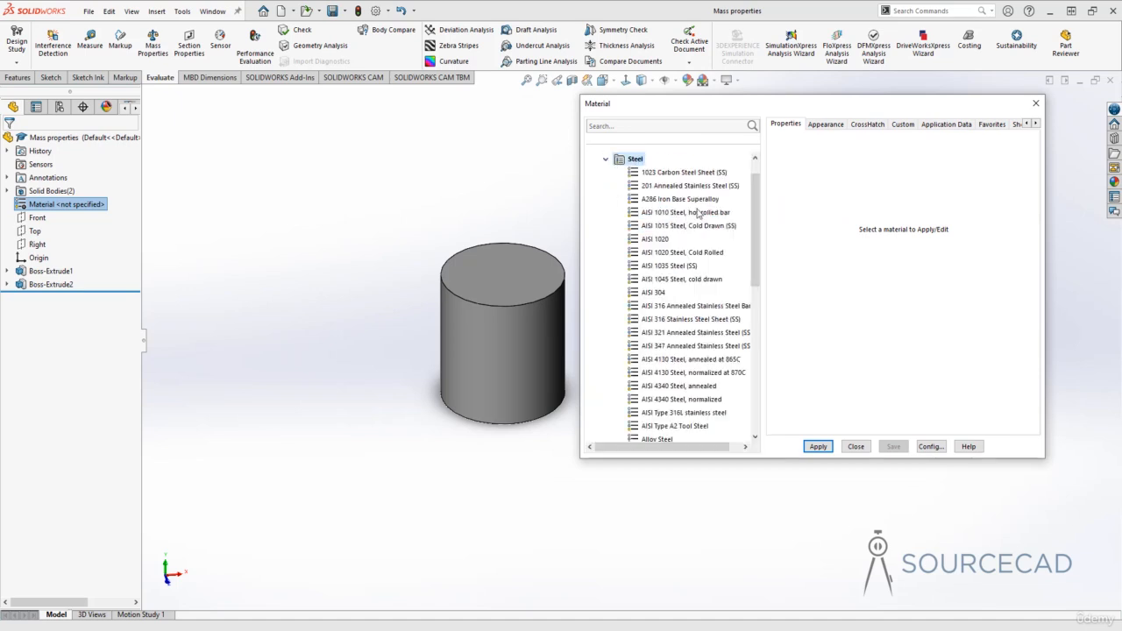
left_click_drag(759, 198, 759, 247)
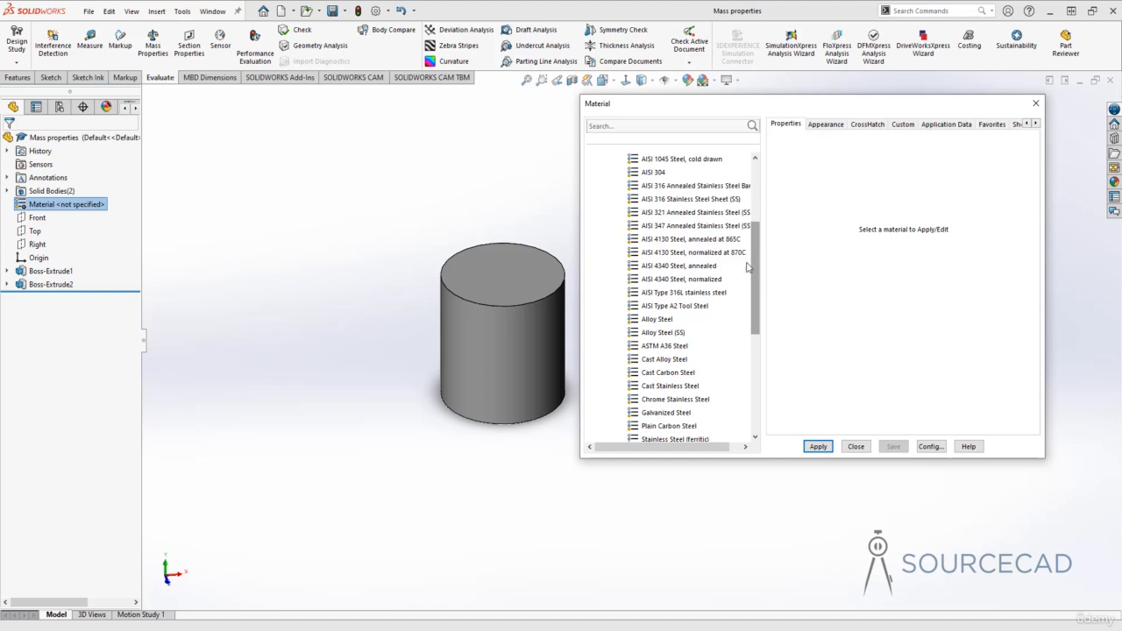
left_click(680, 413)
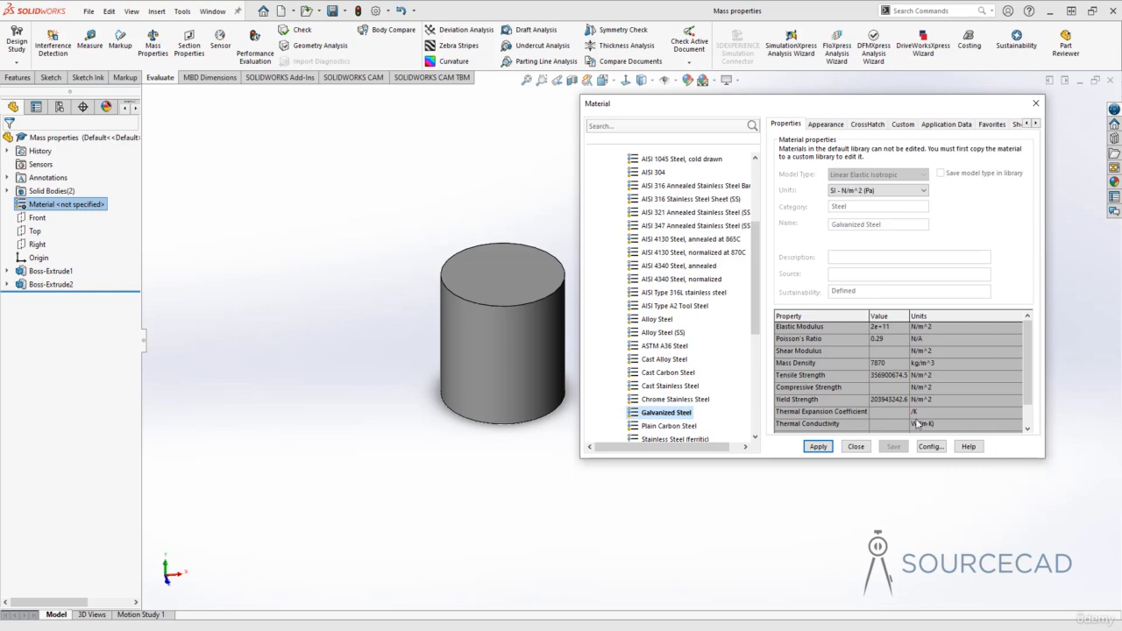
Examine Galvanized Steel's property table, viewing it in English (IPS) units and returning to SI - N/m^2 (Pa).
scroll(955, 417, "down", 1)
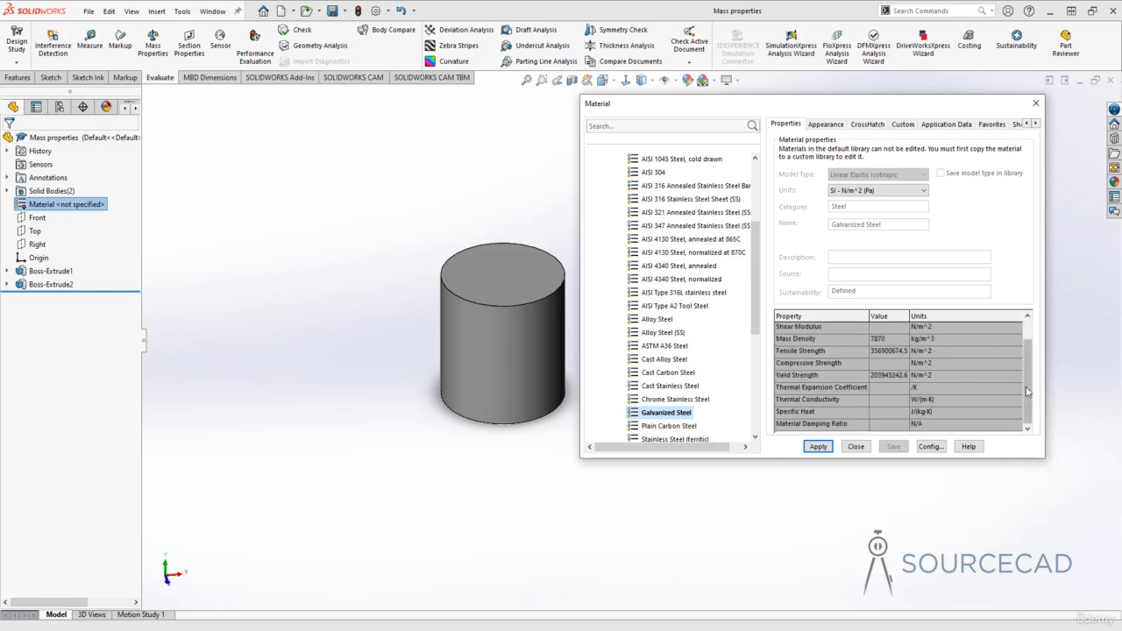
left_click_drag(1025, 368, 1023, 348)
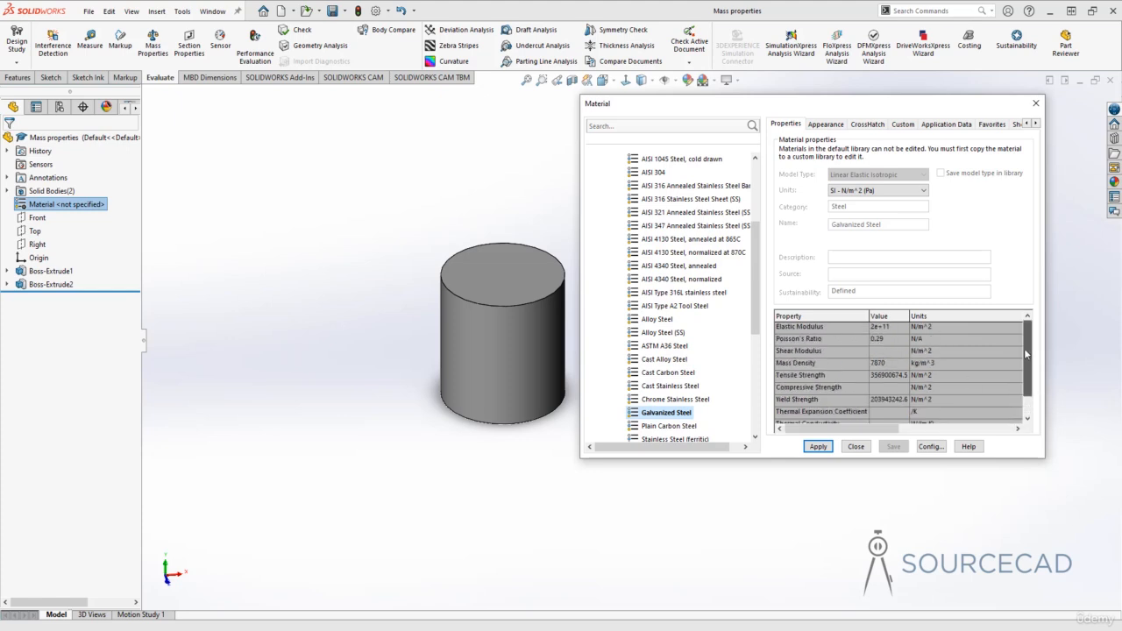
left_click(920, 191)
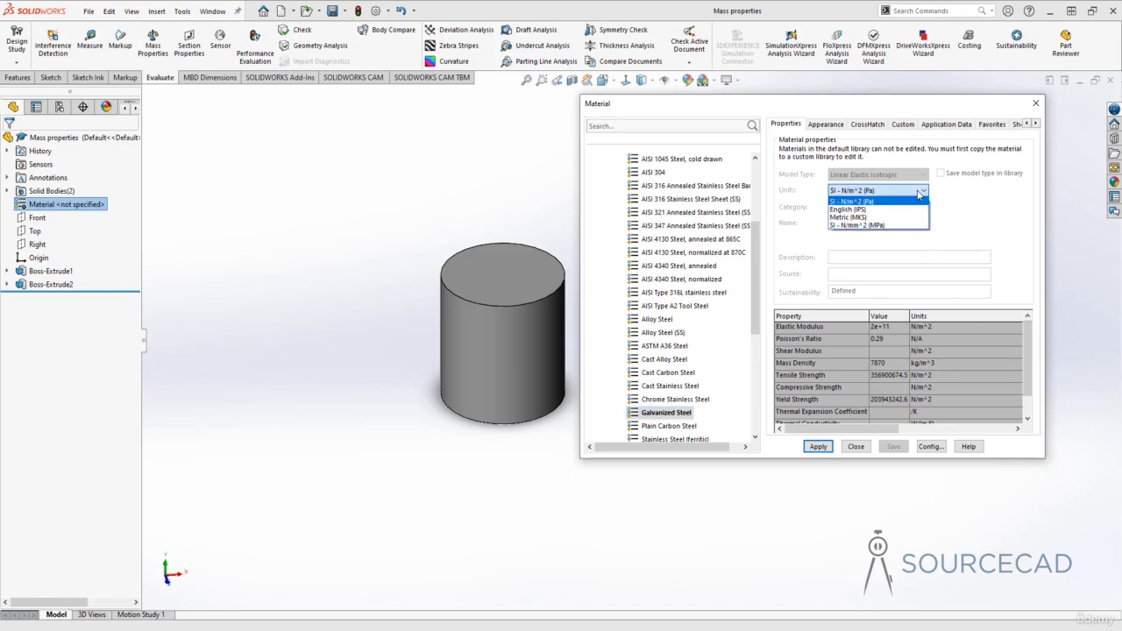
left_click(884, 210)
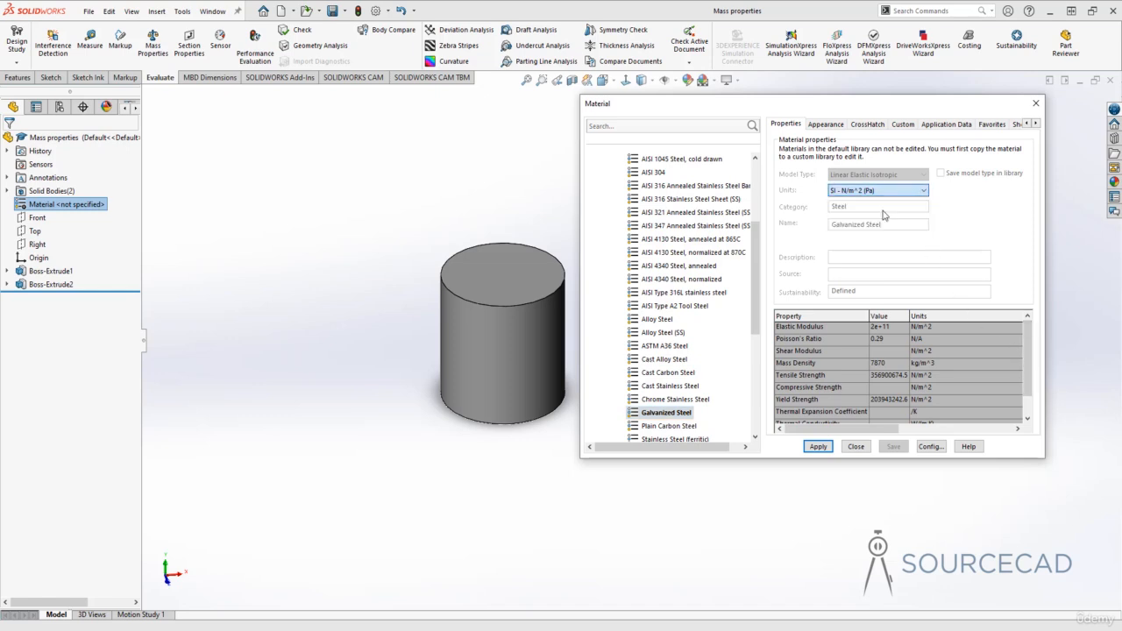
left_click(894, 190)
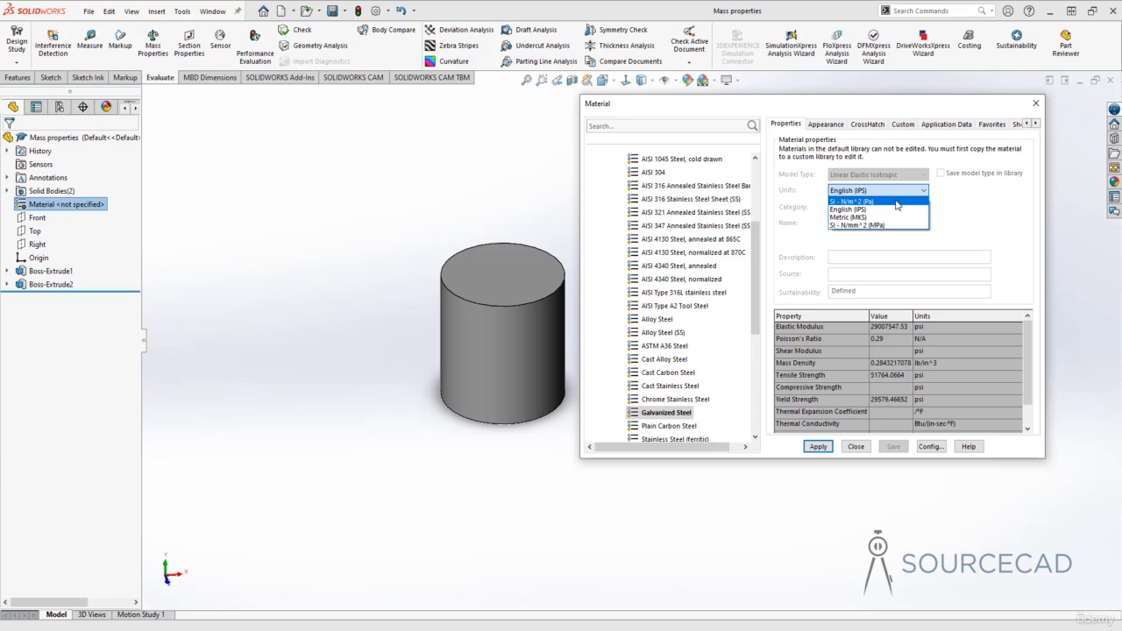
left_click(880, 200)
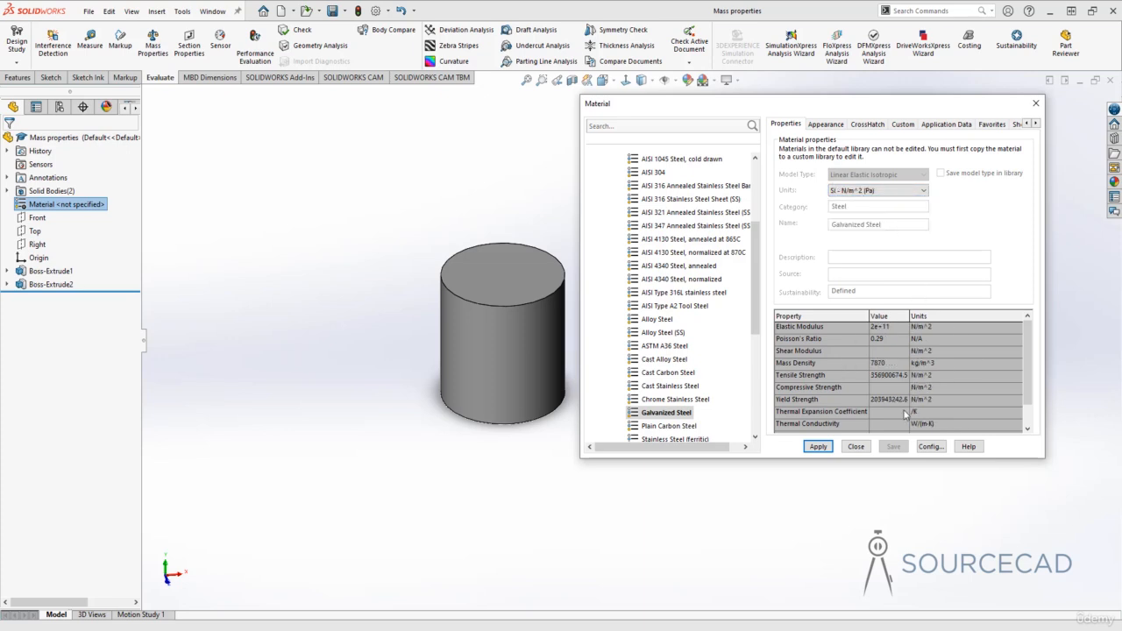
Check the appearance linked to Galvanized Steel, apply the material to the part and close the material editor.
left_click(827, 125)
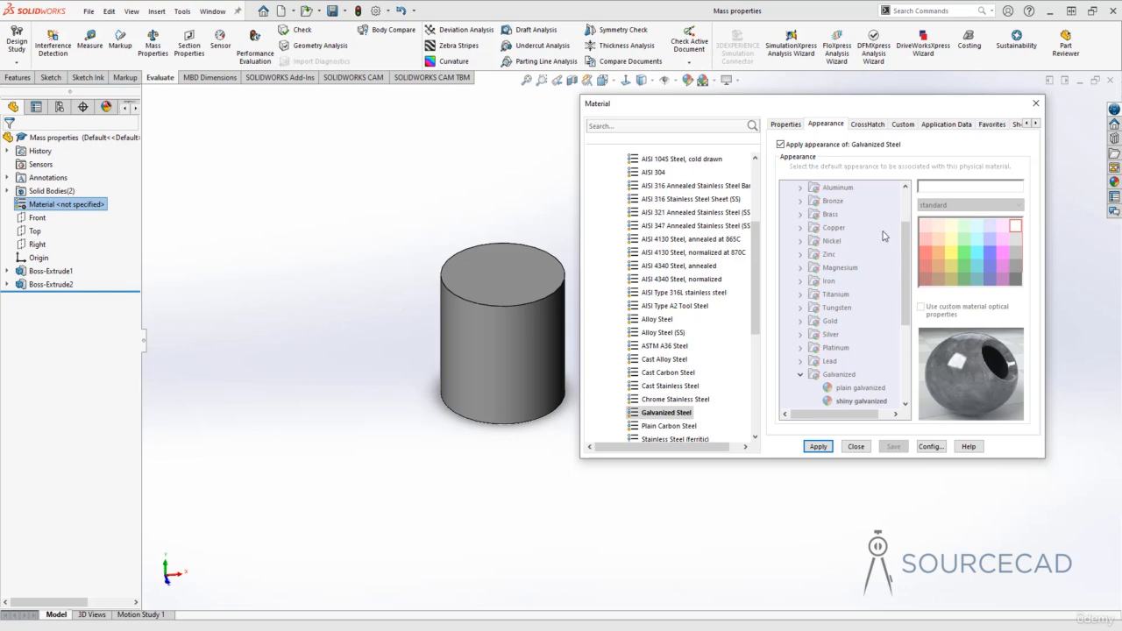
left_click(786, 125)
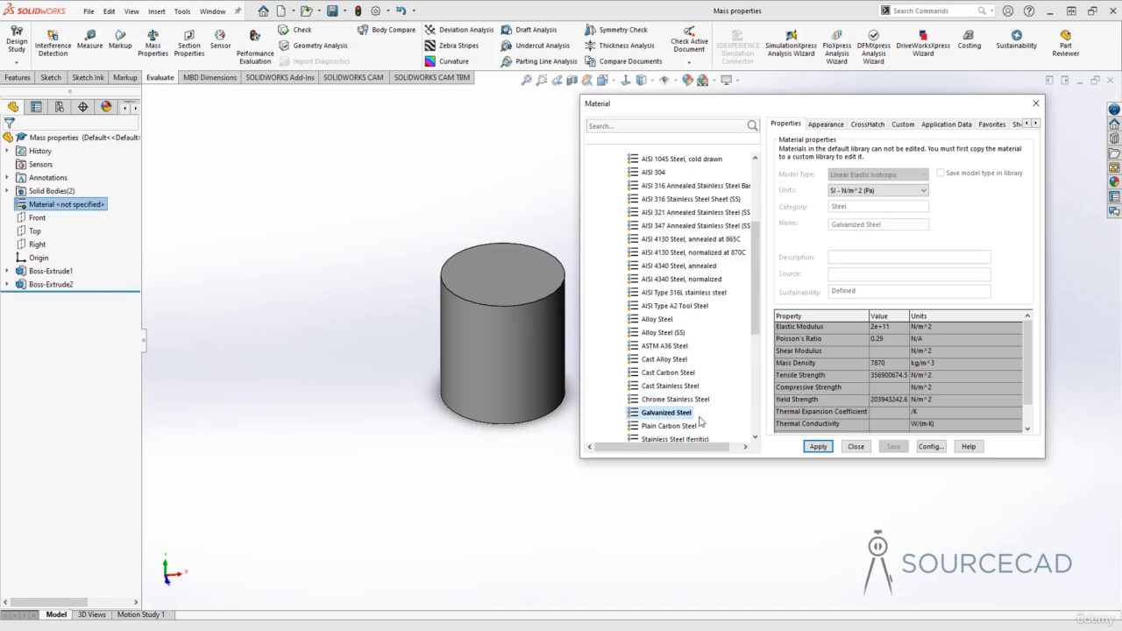
left_click(818, 447)
left_click(857, 447)
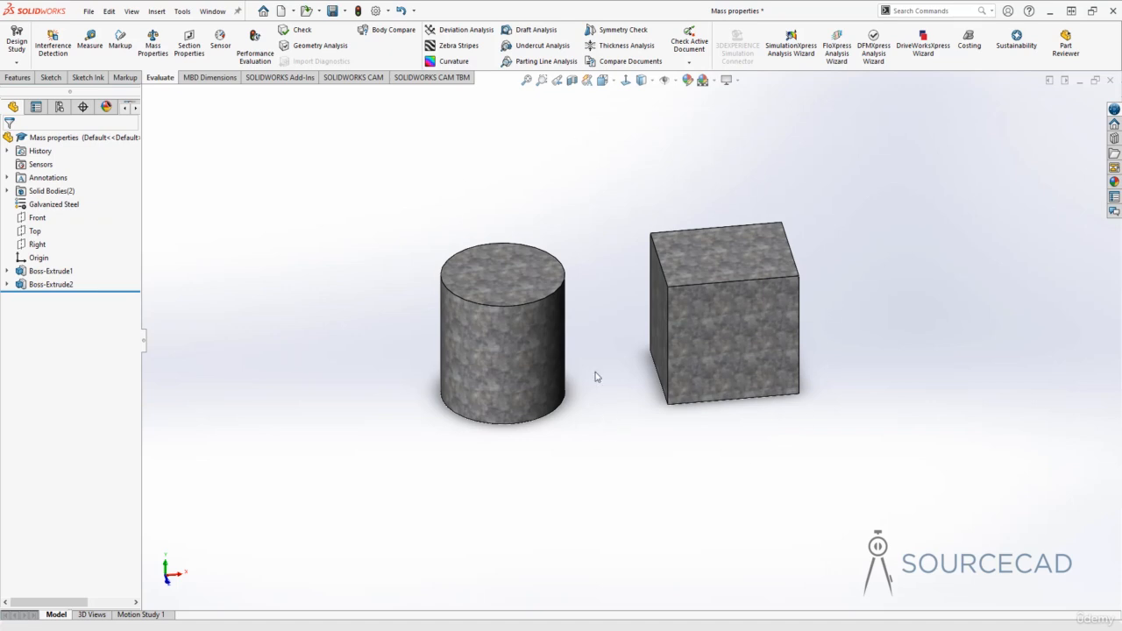
Recheck the part's mass properties with Galvanized Steel assigned, examining density, mass and volume, and close the report.
middle_click_drag(591, 358, 609, 300)
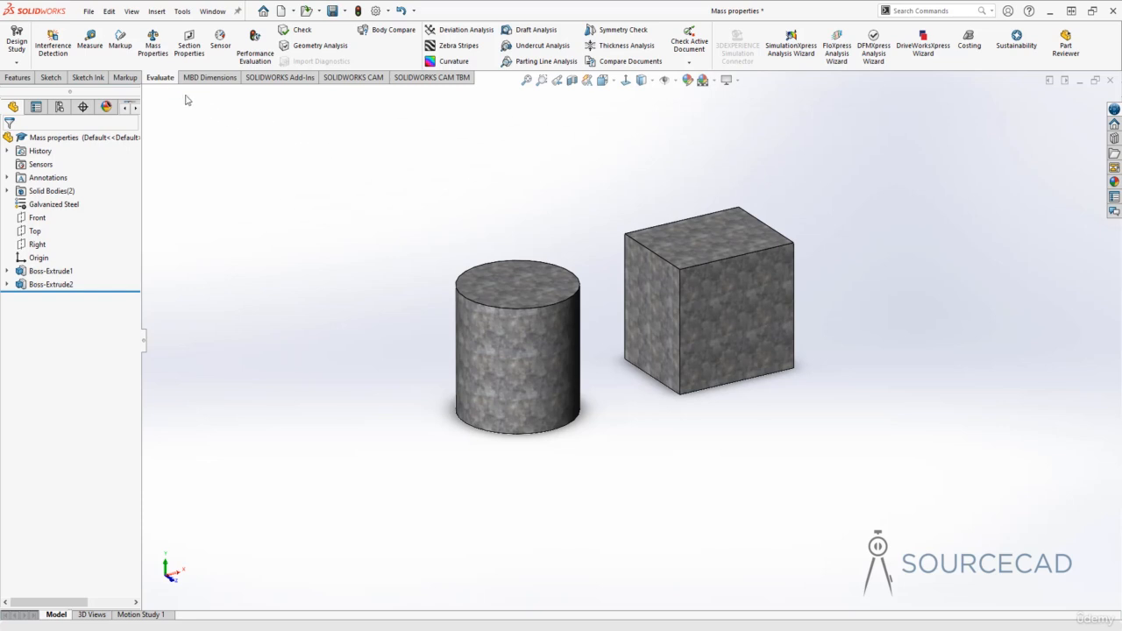
left_click(155, 44)
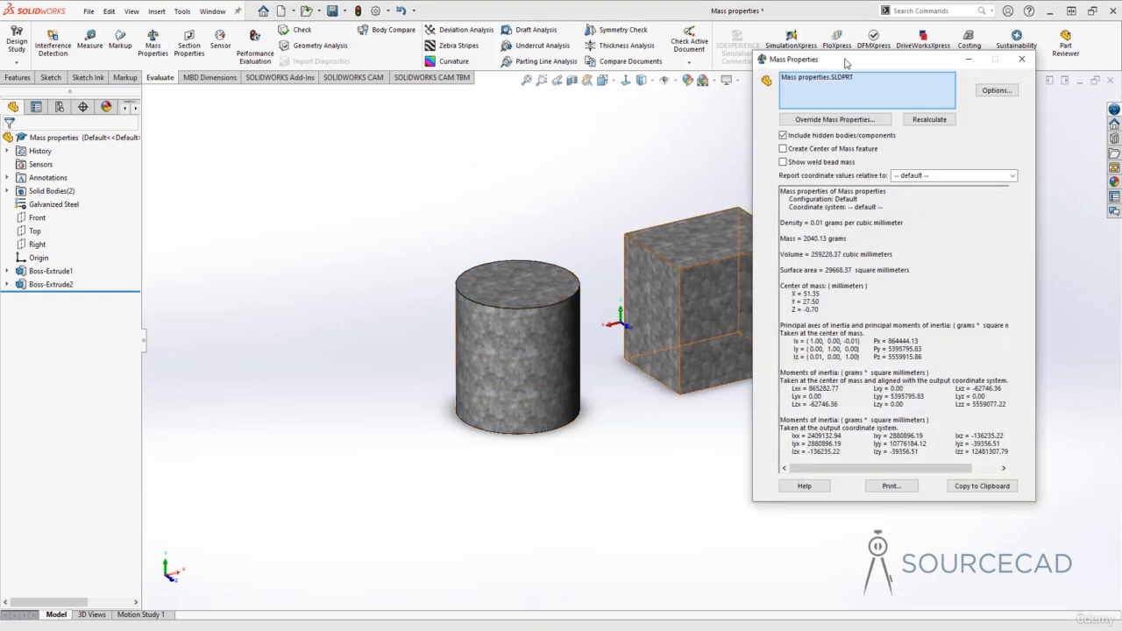
left_click_drag(846, 62, 801, 62)
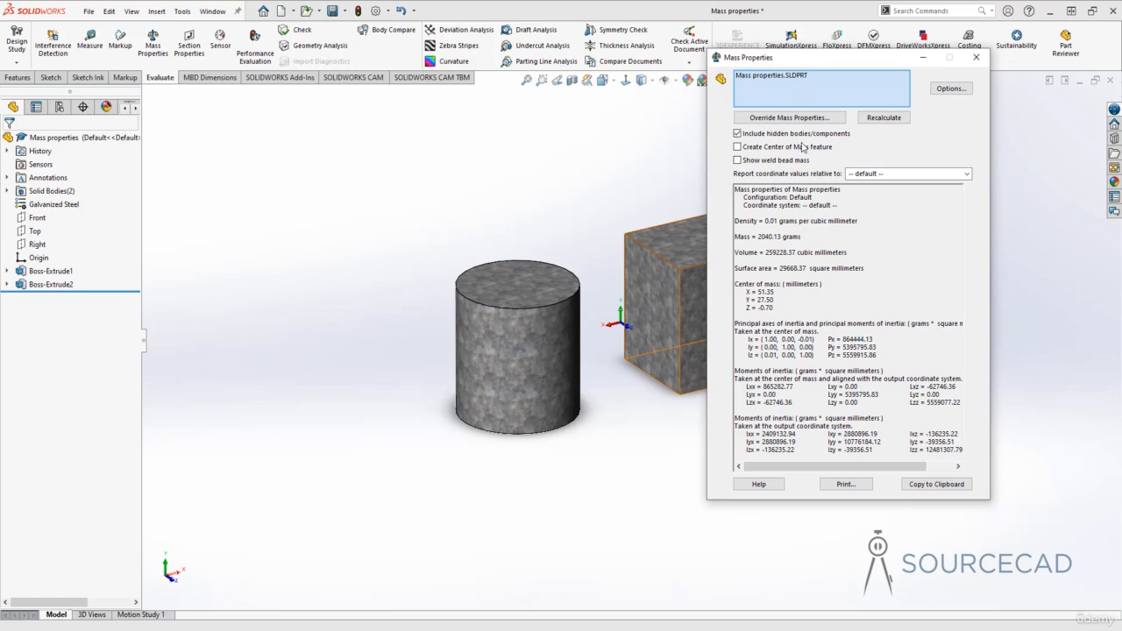
double_click(769, 221)
left_click(773, 221)
left_click(777, 253)
left_click_drag(757, 236, 773, 237)
left_click(976, 57)
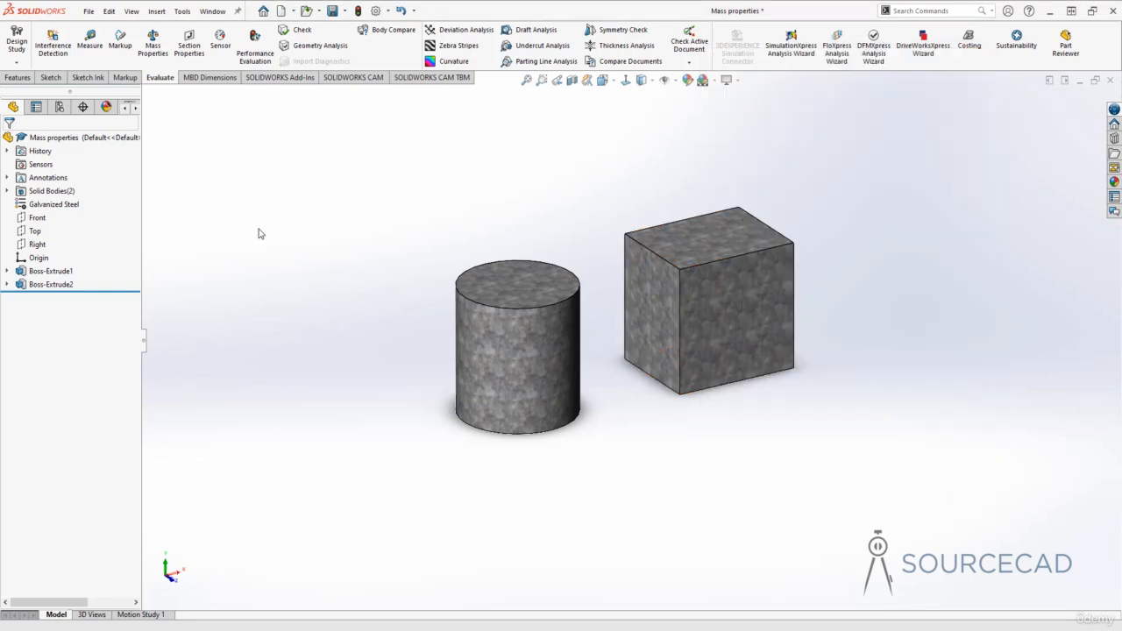
Replace the part's material with Oak from the Woods category, apply it and close the material editor.
left_click(53, 204)
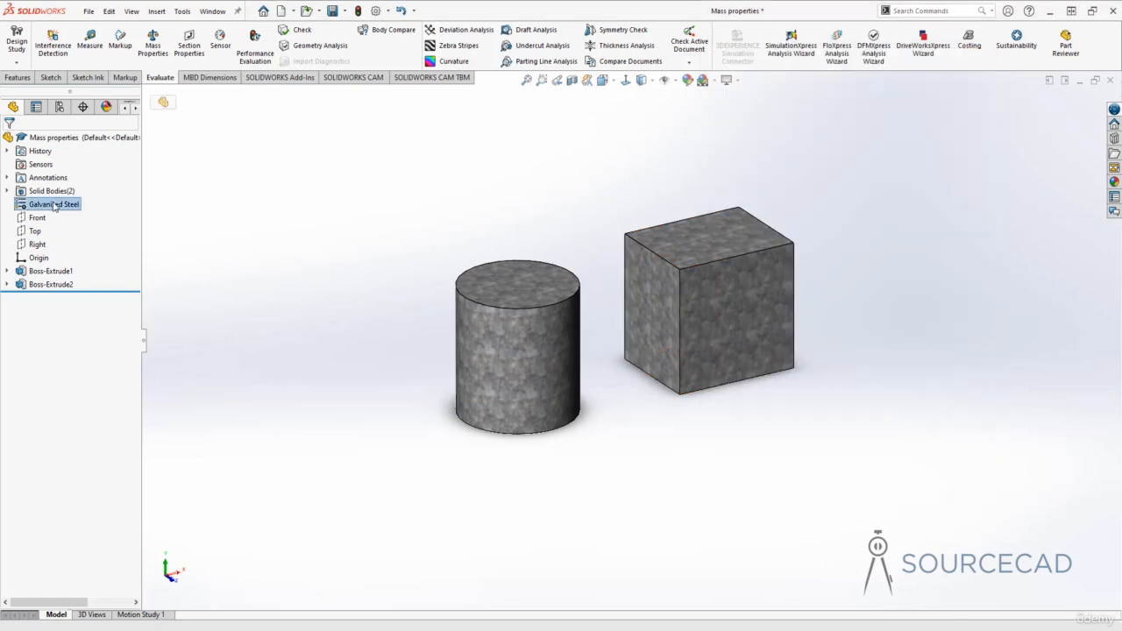
right_click(53, 204)
left_click(77, 214)
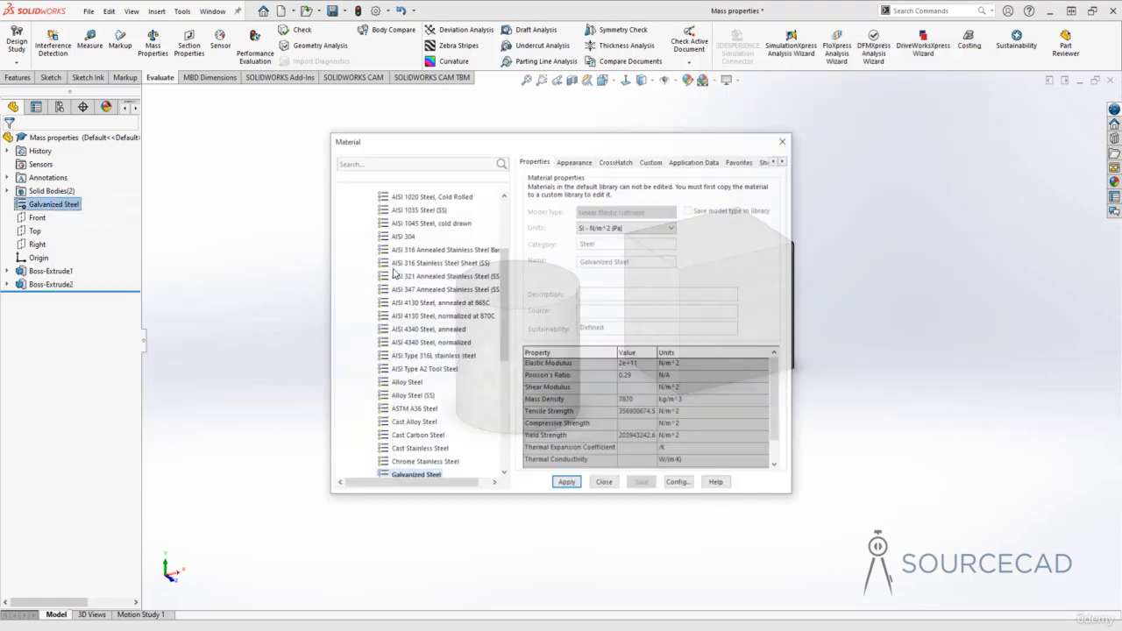
scroll(396, 276, "down", 7)
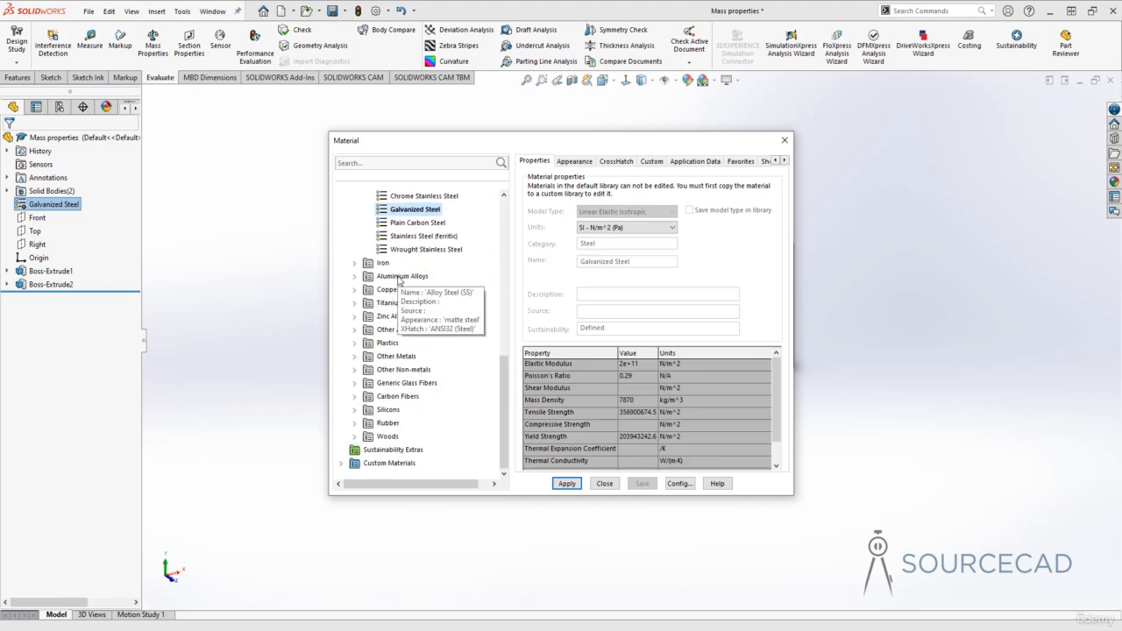
left_click(388, 437)
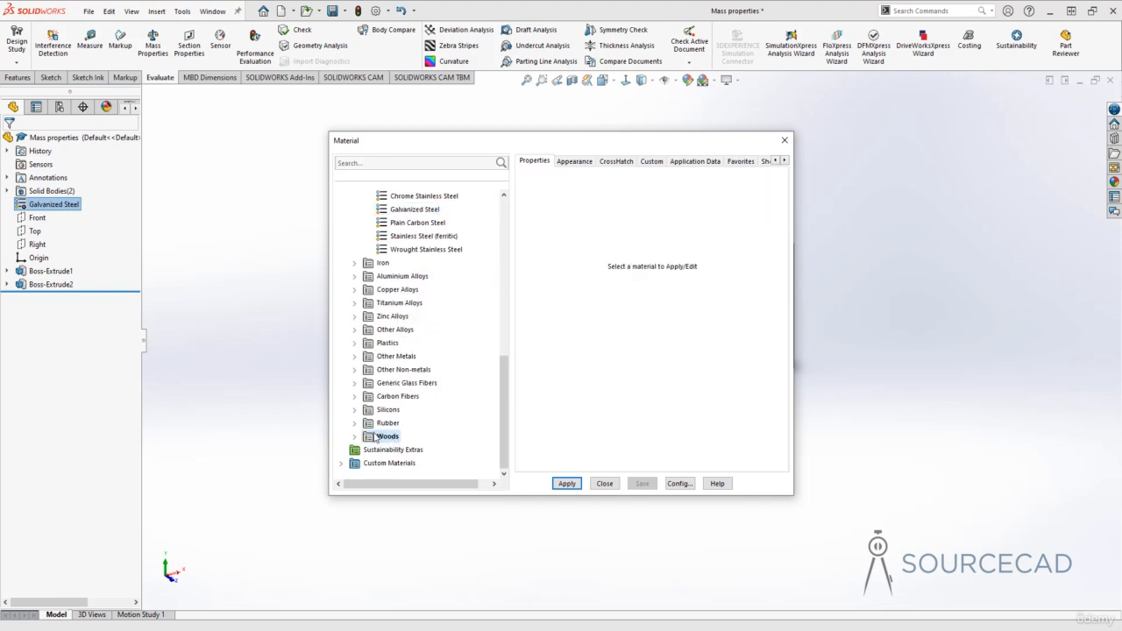
left_click(354, 437)
scroll(418, 383, "down", 1)
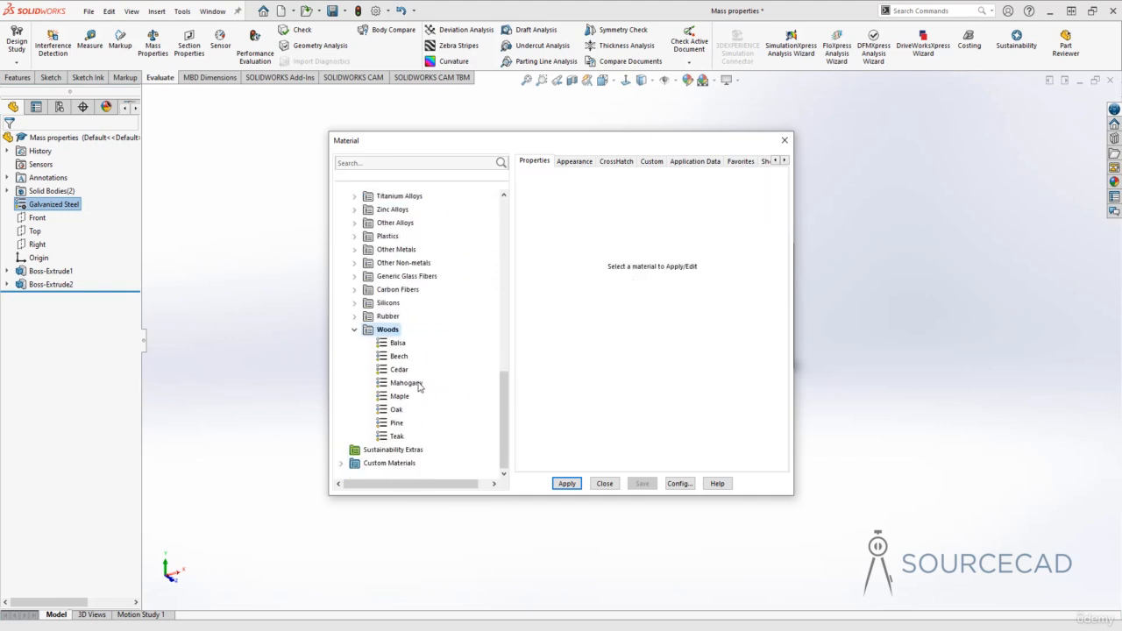
left_click(396, 410)
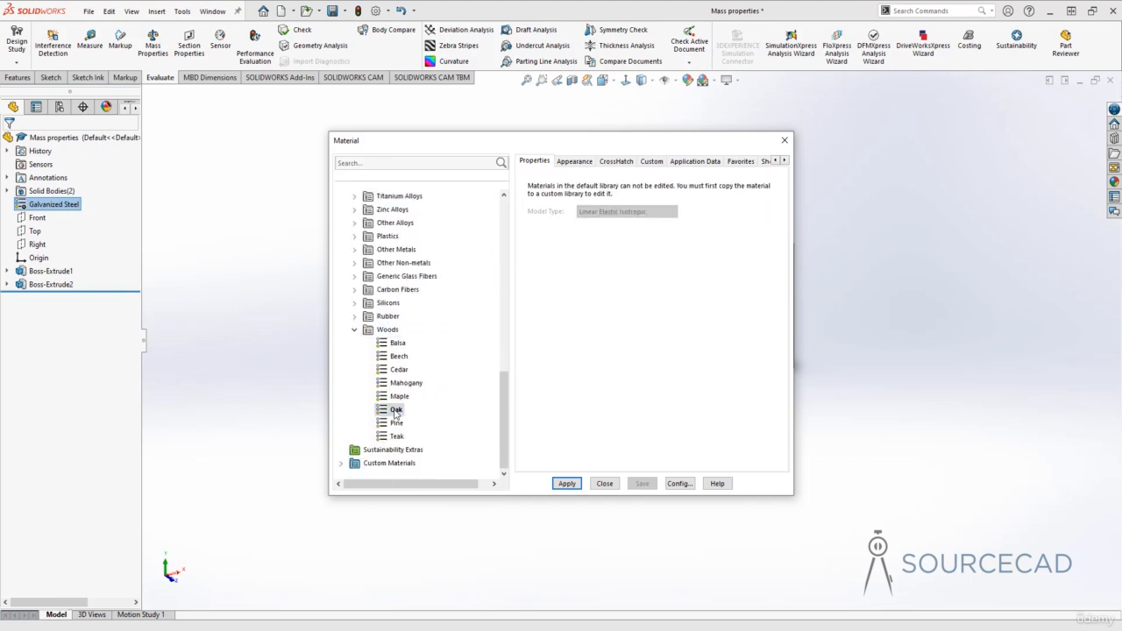
left_click(570, 484)
left_click(606, 485)
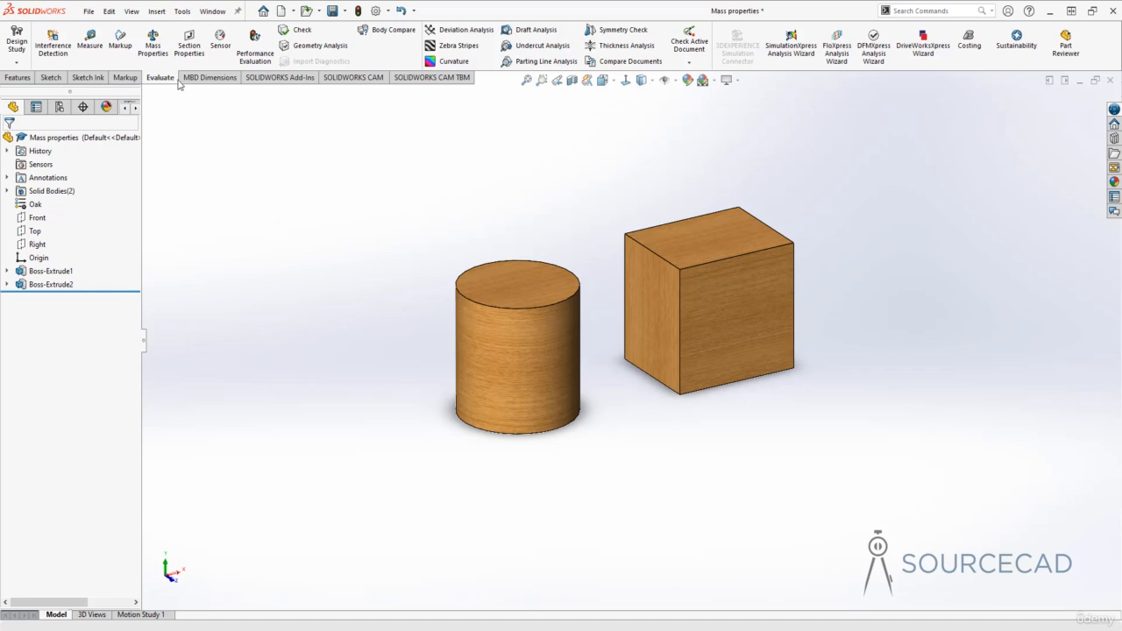
Evaluate the part's mass properties with Oak assigned, examine the mass and volume, and close the report.
left_click(152, 45)
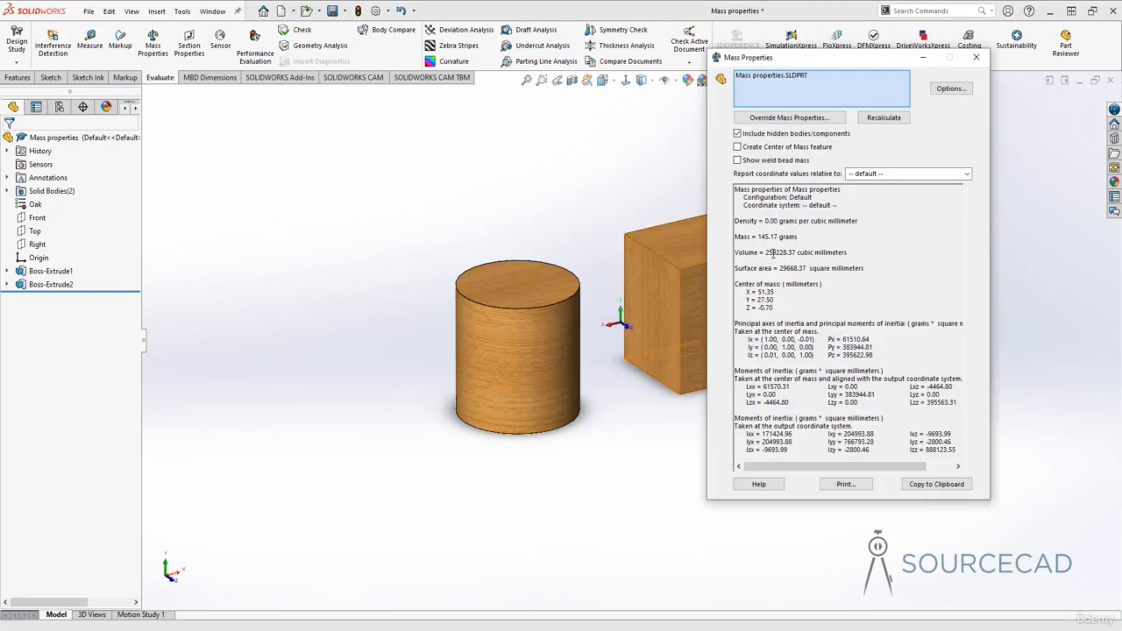
left_click_drag(759, 236, 769, 237)
left_click(838, 282)
left_click(976, 57)
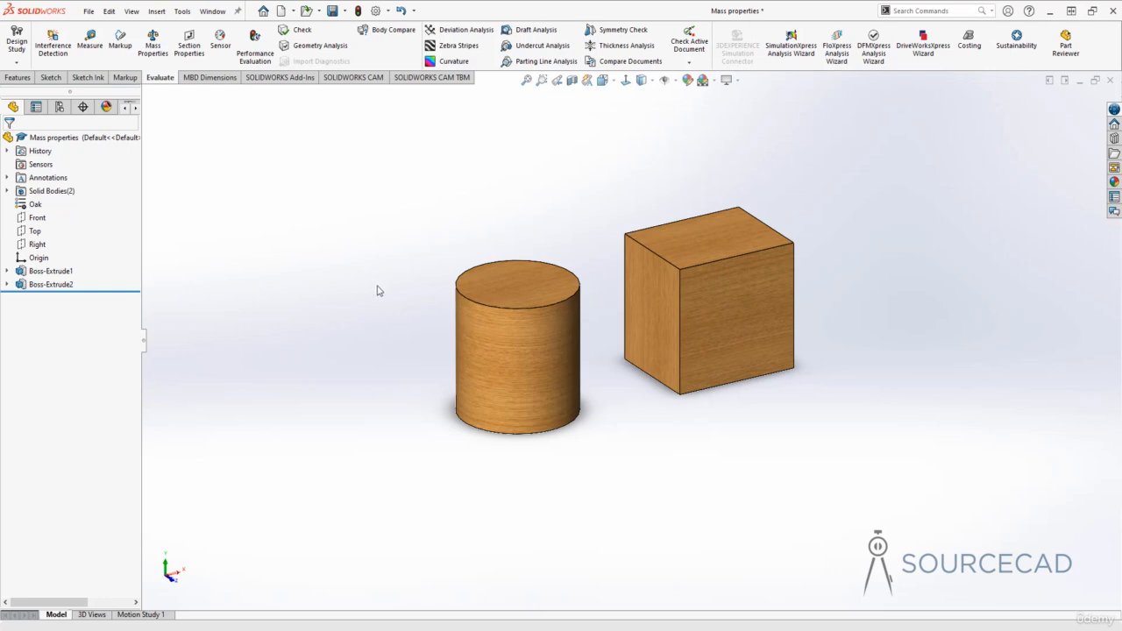
Identify the two bodies in the Solid Bodies folder and open the material editor for the cube body, clear of the cylinder.
left_click(7, 190)
left_click(59, 203)
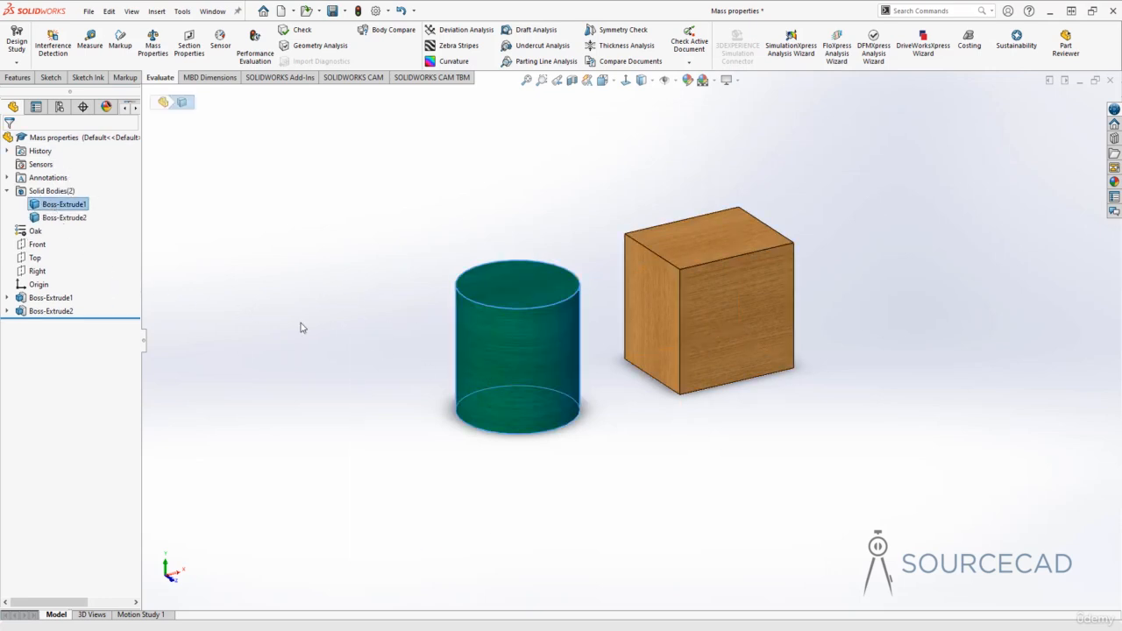
left_click(64, 217)
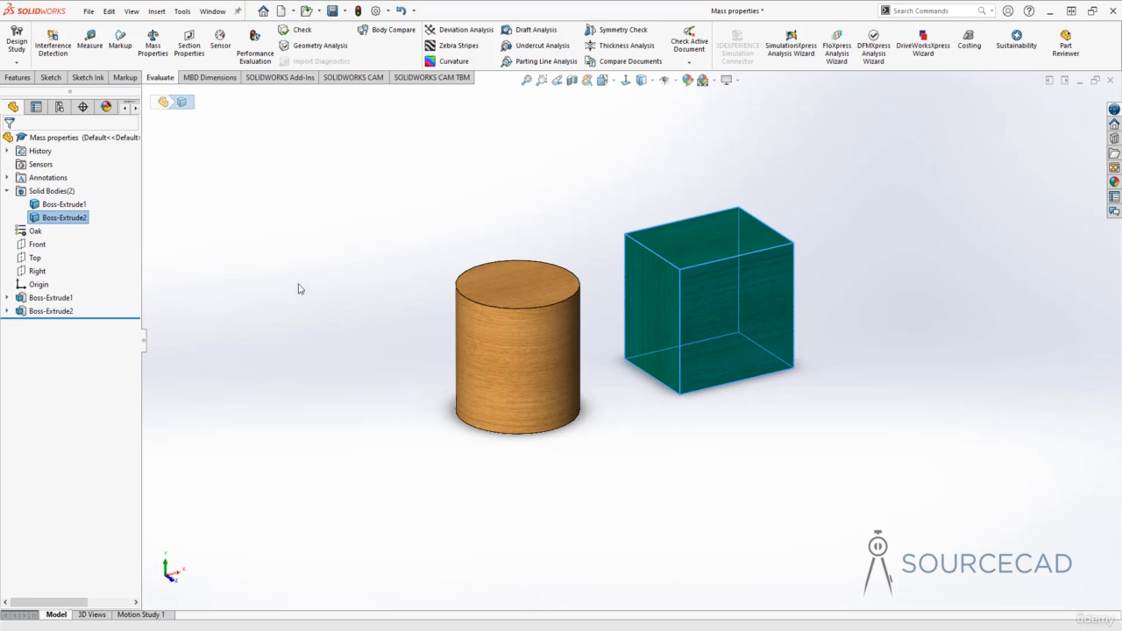
right_click(50, 222)
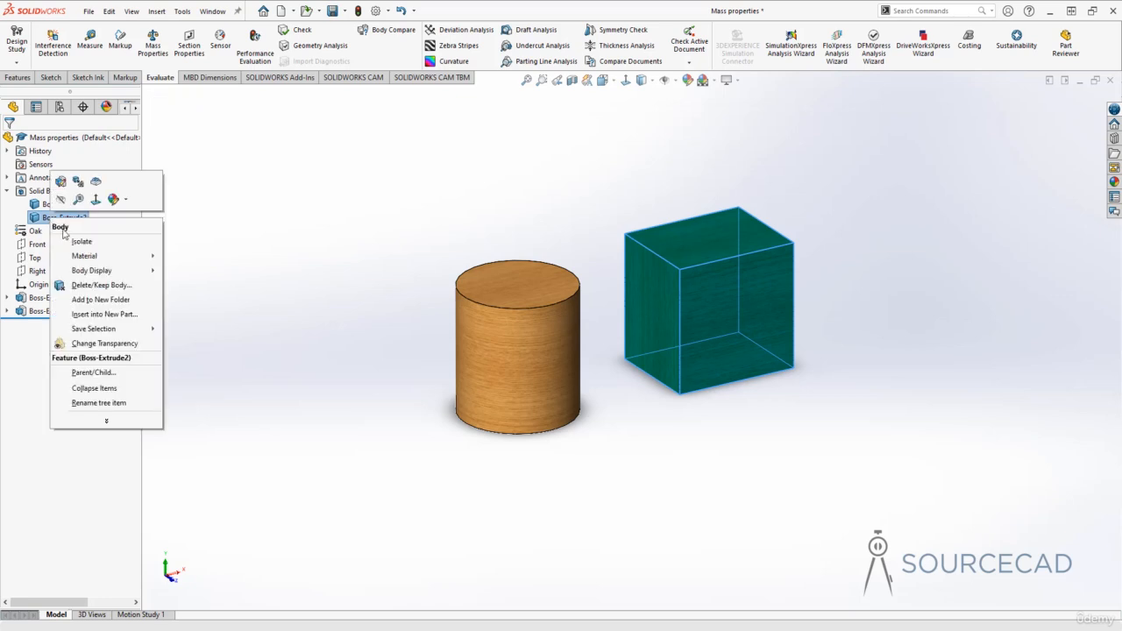
mouse_move(88, 259)
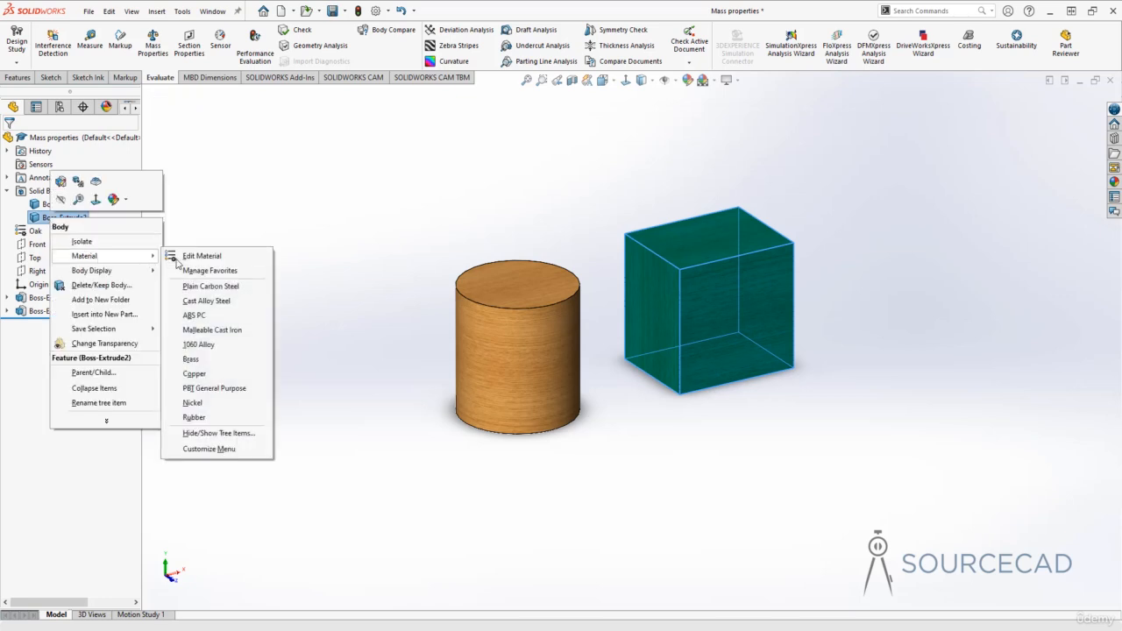
left_click(227, 259)
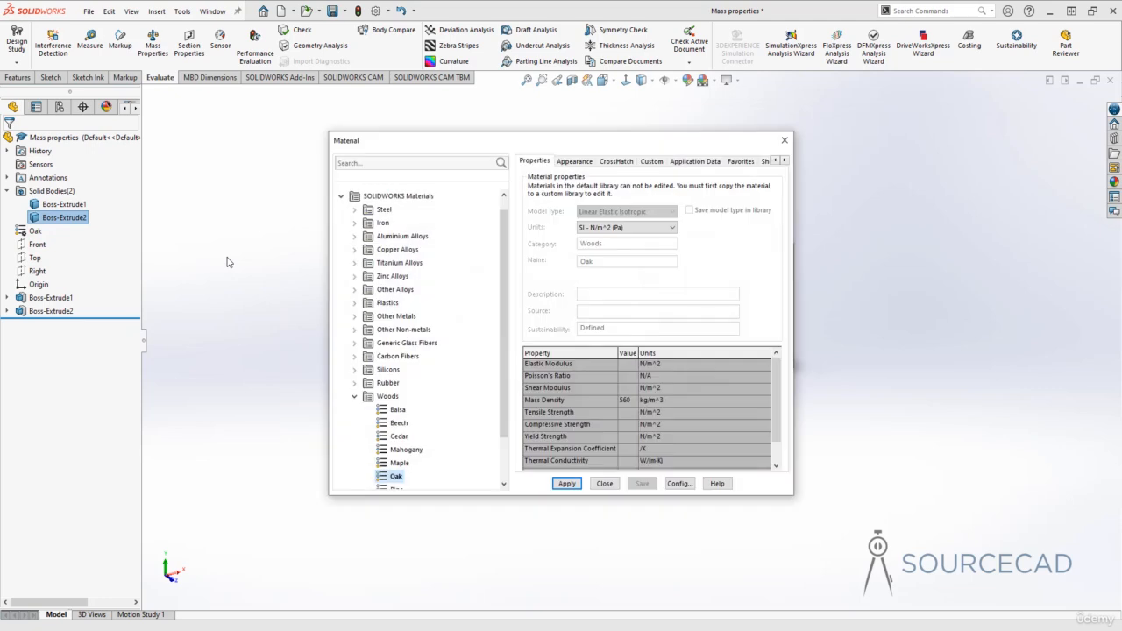
left_click_drag(432, 142, 806, 132)
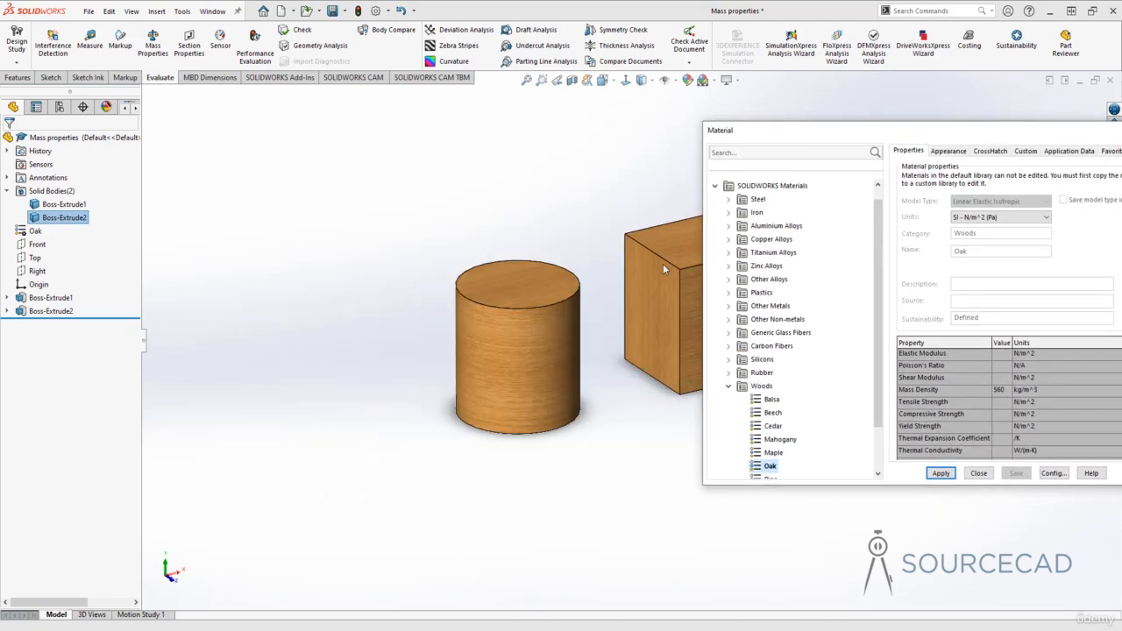
Assign ABS from the Plastics category to the cube body only and close the material editor.
left_click(728, 387)
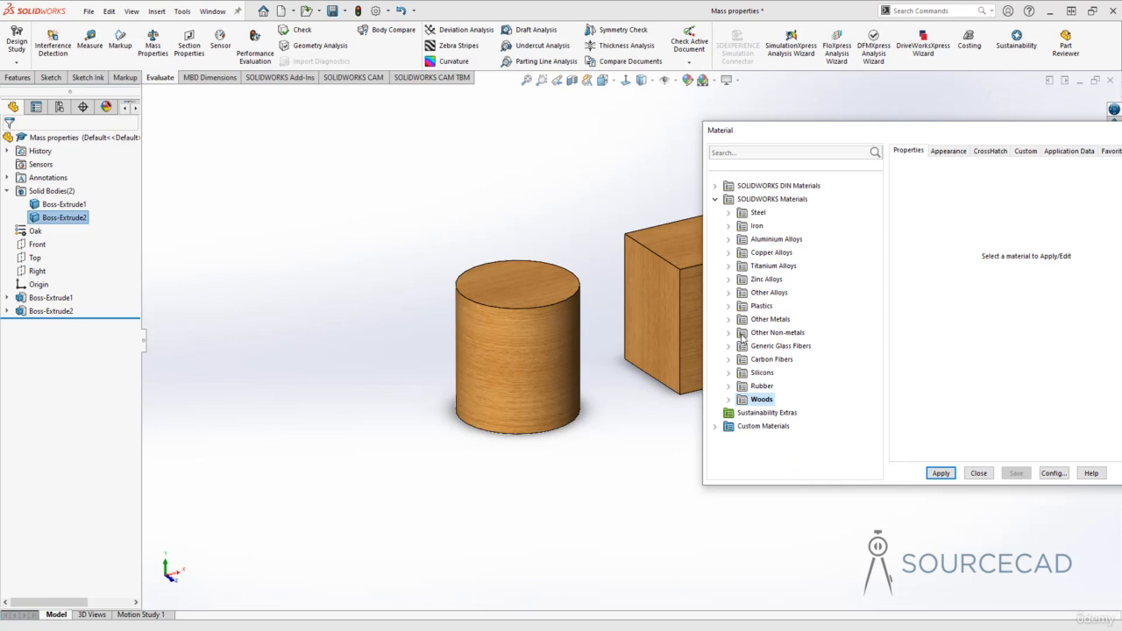
left_click(732, 307)
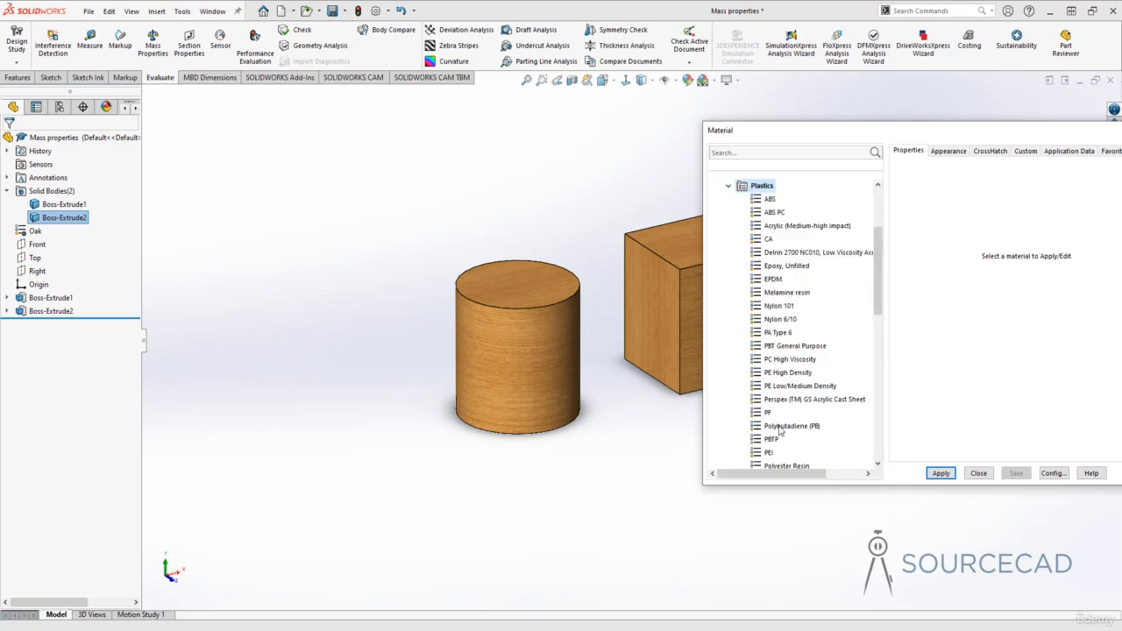
scroll(779, 317, "down", 3)
scroll(779, 318, "down", 5)
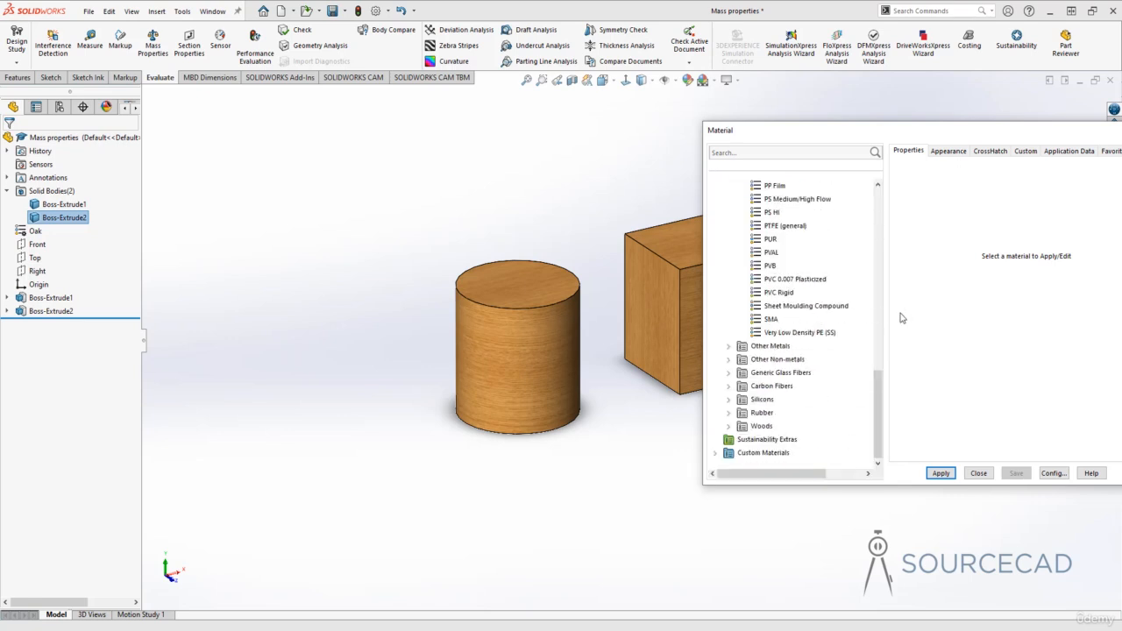
scroll(781, 321, "up", 8)
mouse_move(785, 323)
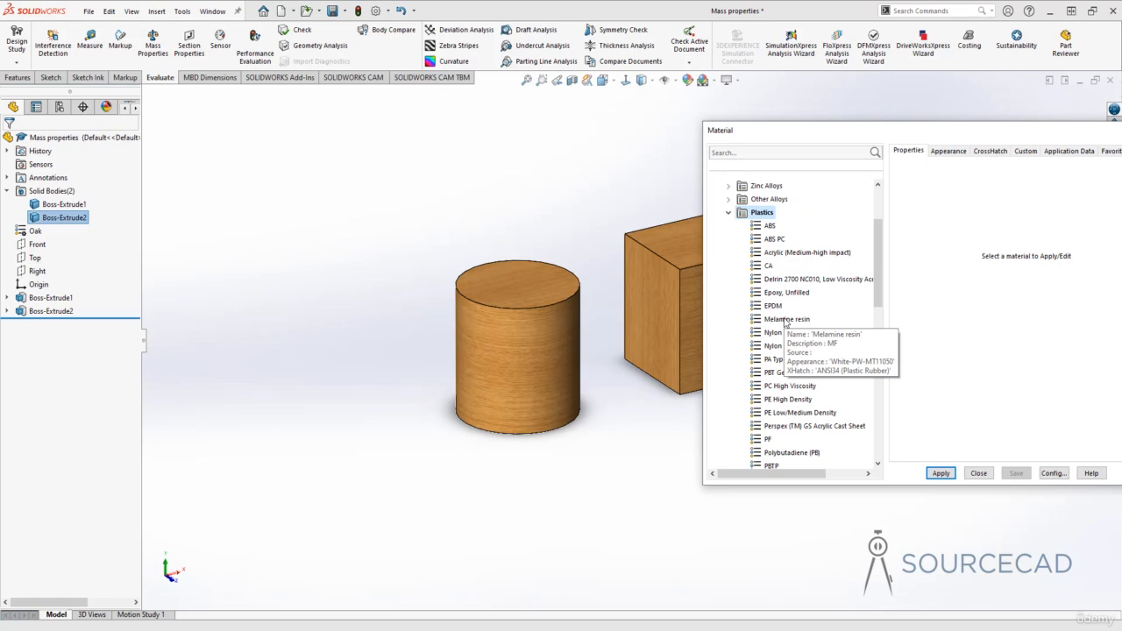
left_click(770, 227)
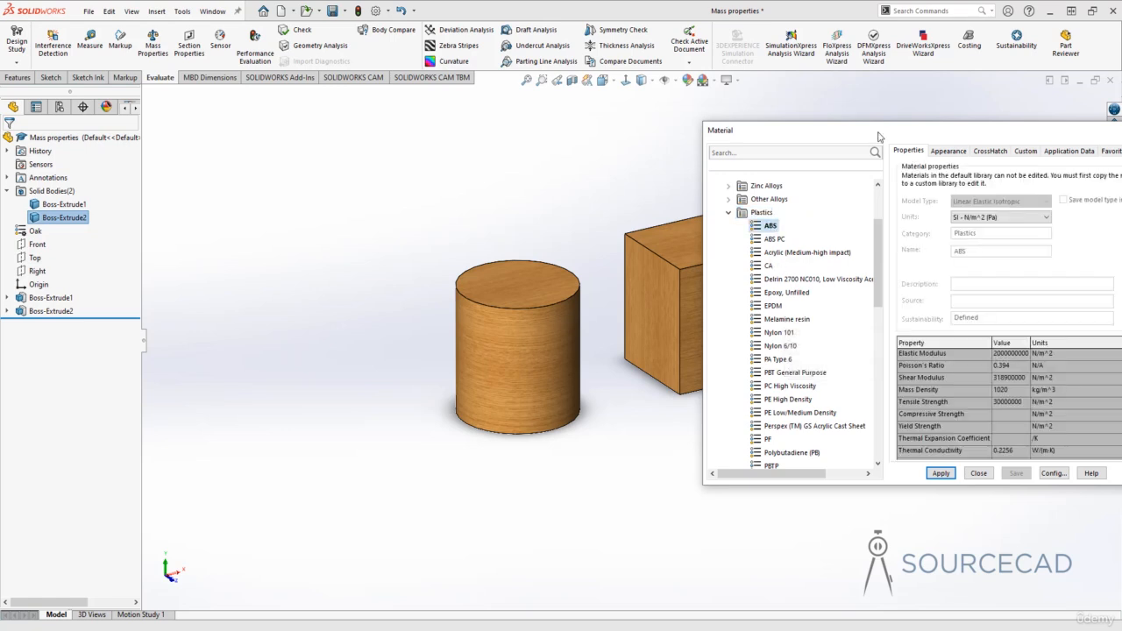
left_click_drag(866, 131, 694, 100)
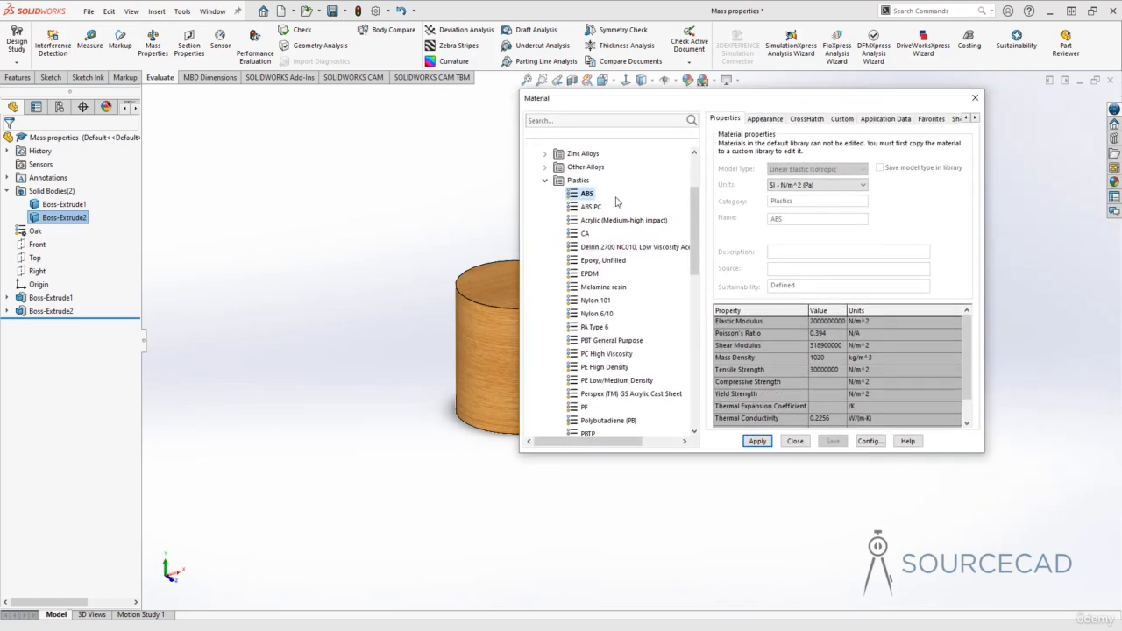
left_click(757, 440)
left_click(794, 441)
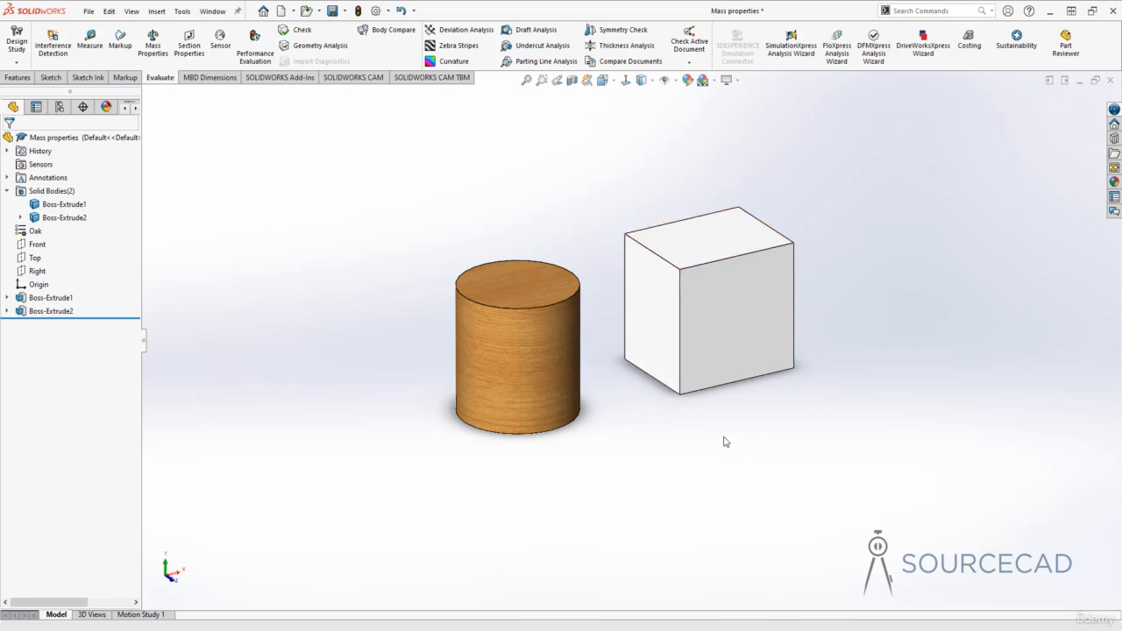
Evaluate the mass properties of the mixed-material part, keeping the report clear of both bodies, and examine the density and mass entries.
left_click(153, 45)
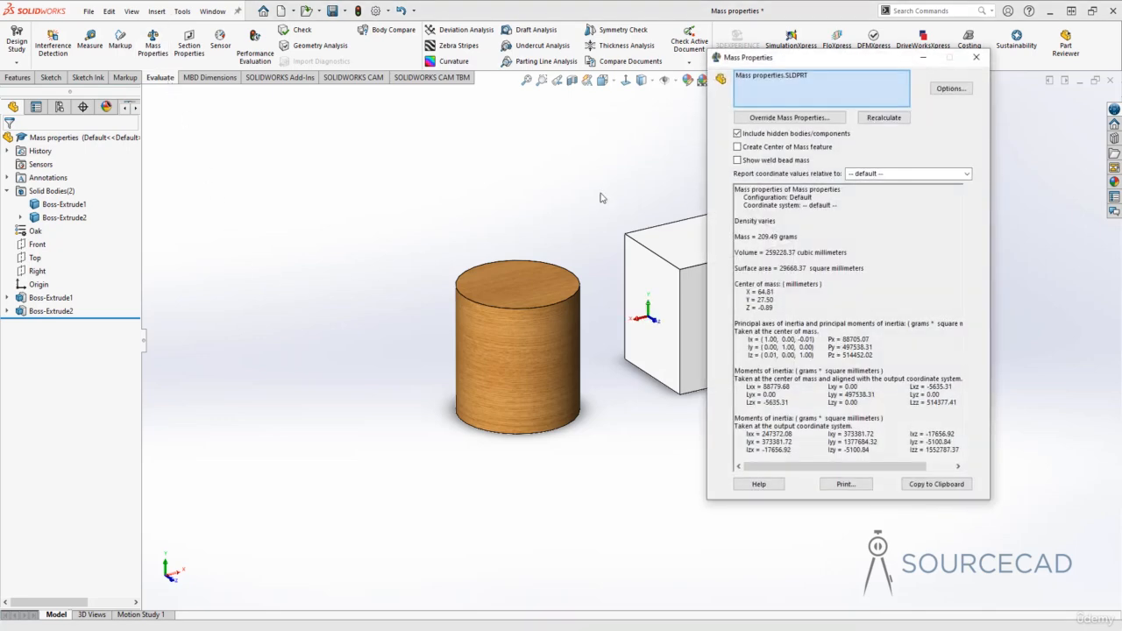
left_click_drag(796, 61, 209, 68)
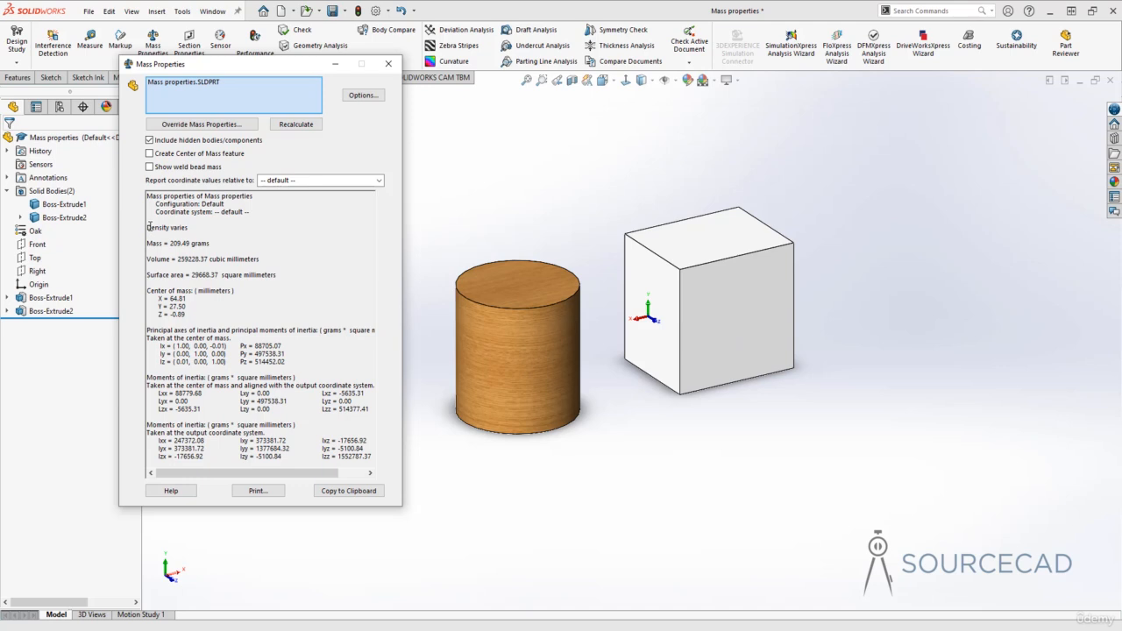
left_click_drag(147, 227, 195, 228)
left_click(203, 228)
left_click_drag(172, 242, 278, 452)
left_click(187, 251)
Clear the report's selection and evaluate the mass properties of the cylinder body alone, examining its density.
right_click(199, 84)
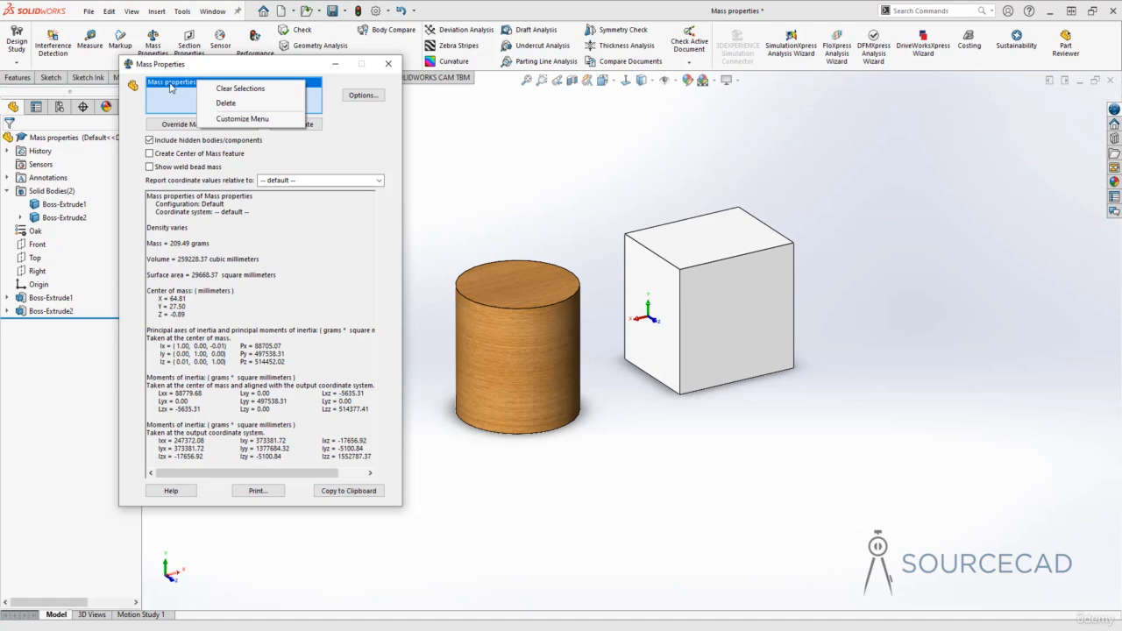
left_click(272, 88)
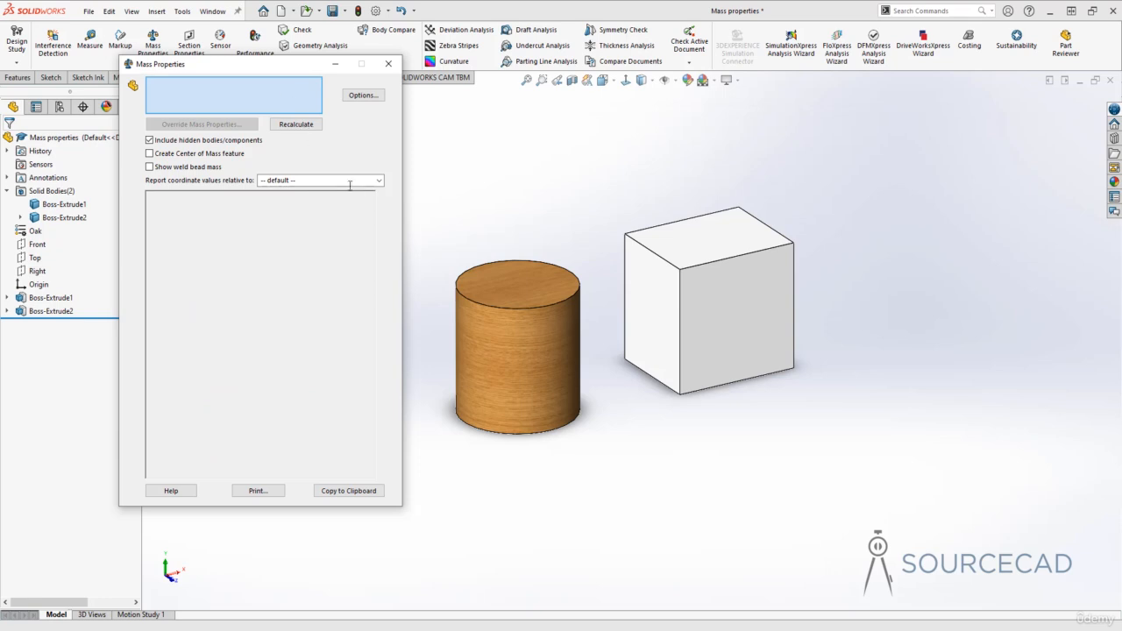
left_click(502, 337)
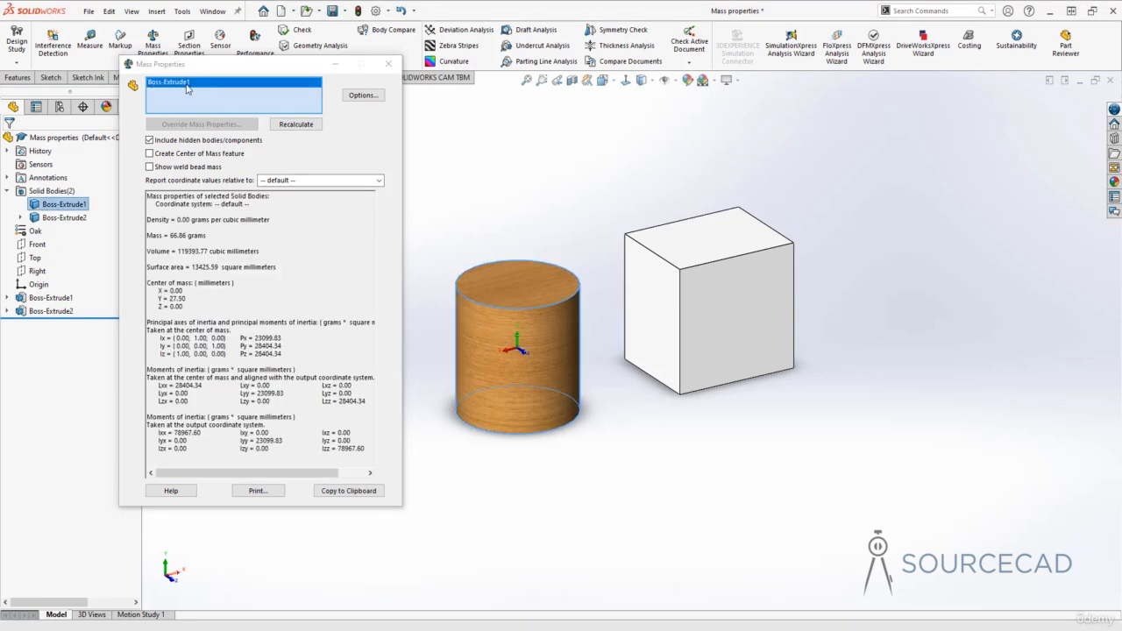
left_click(182, 221)
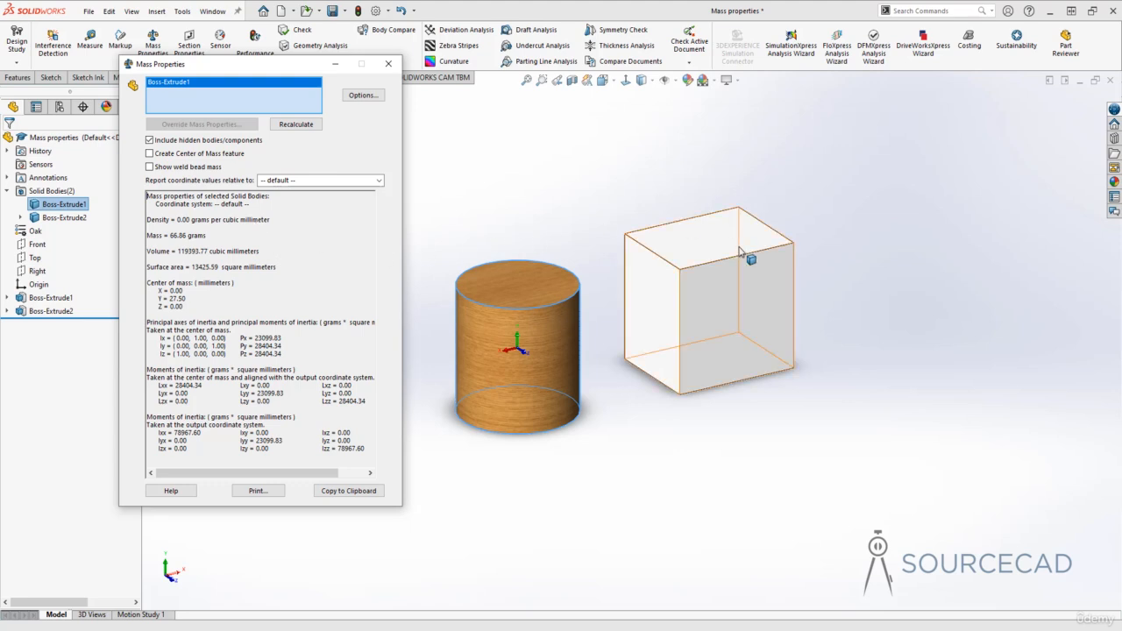
Replace the cylinder with the cube body in the report's selection and examine the cube's own mass properties.
right_click(221, 79)
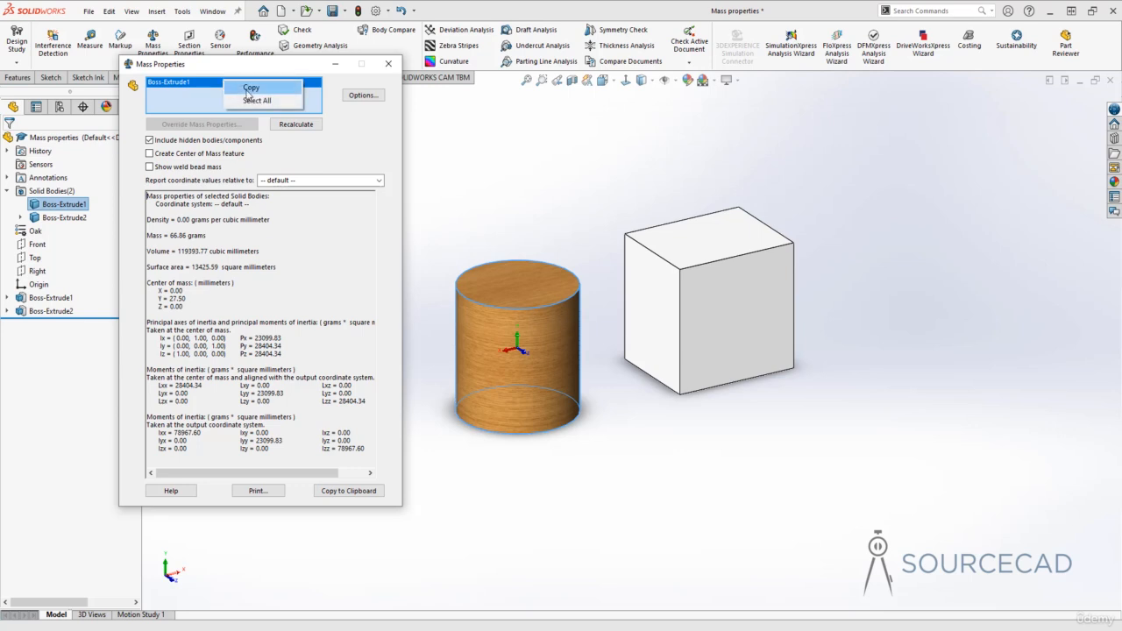
right_click(169, 82)
left_click(197, 93)
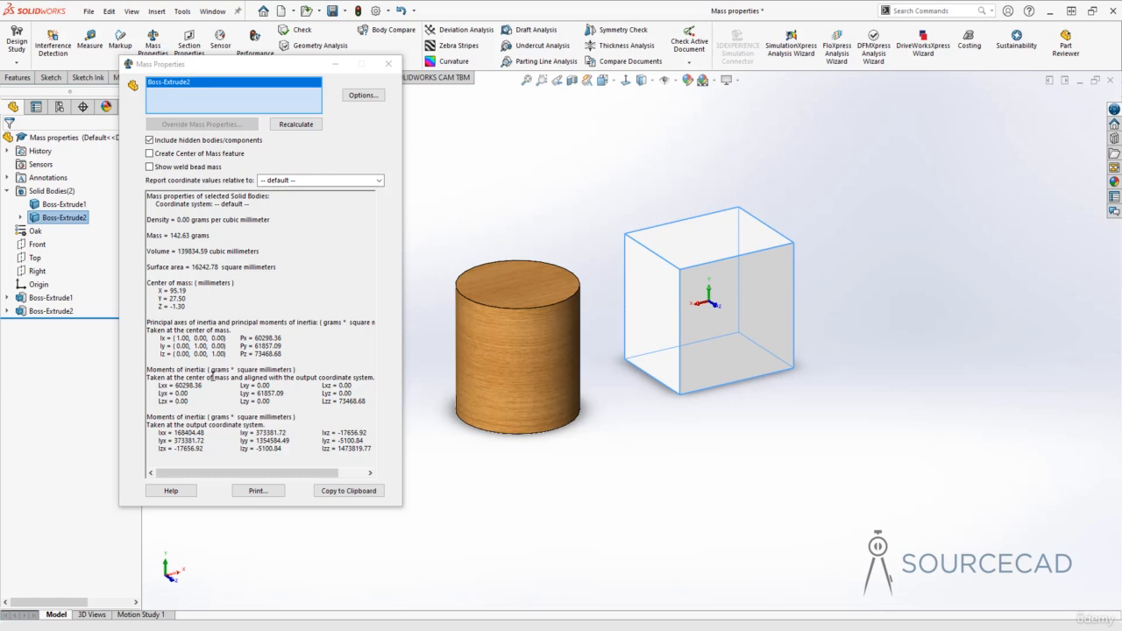
left_click(194, 239)
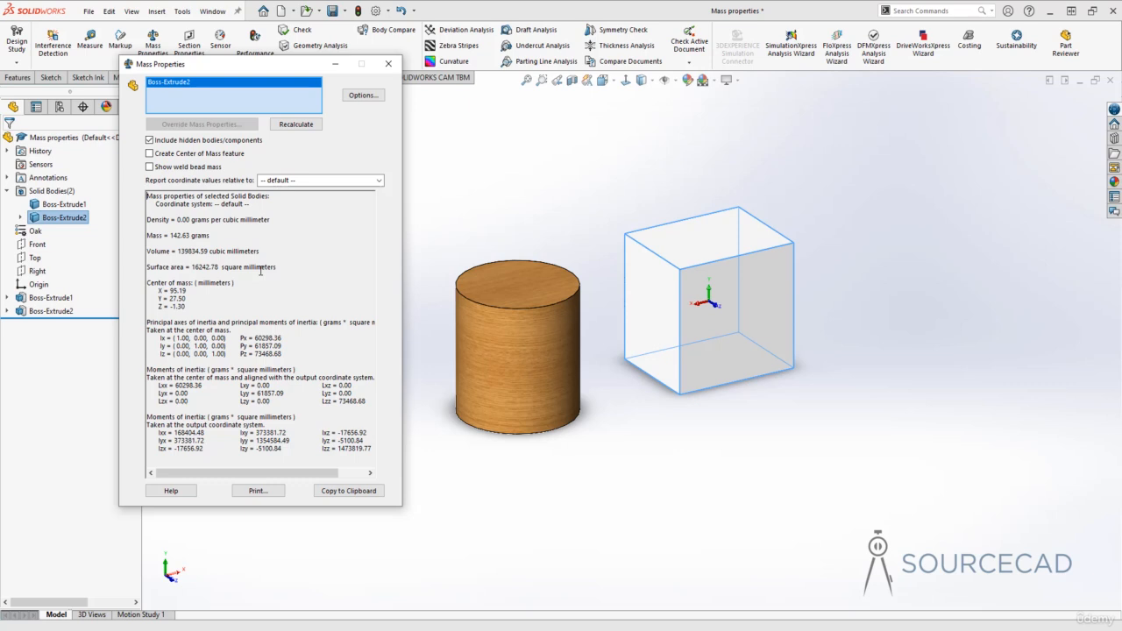
Set custom units for the mass properties report: meters for length, kilograms for mass and meters^3 per unit volume.
left_click(364, 95)
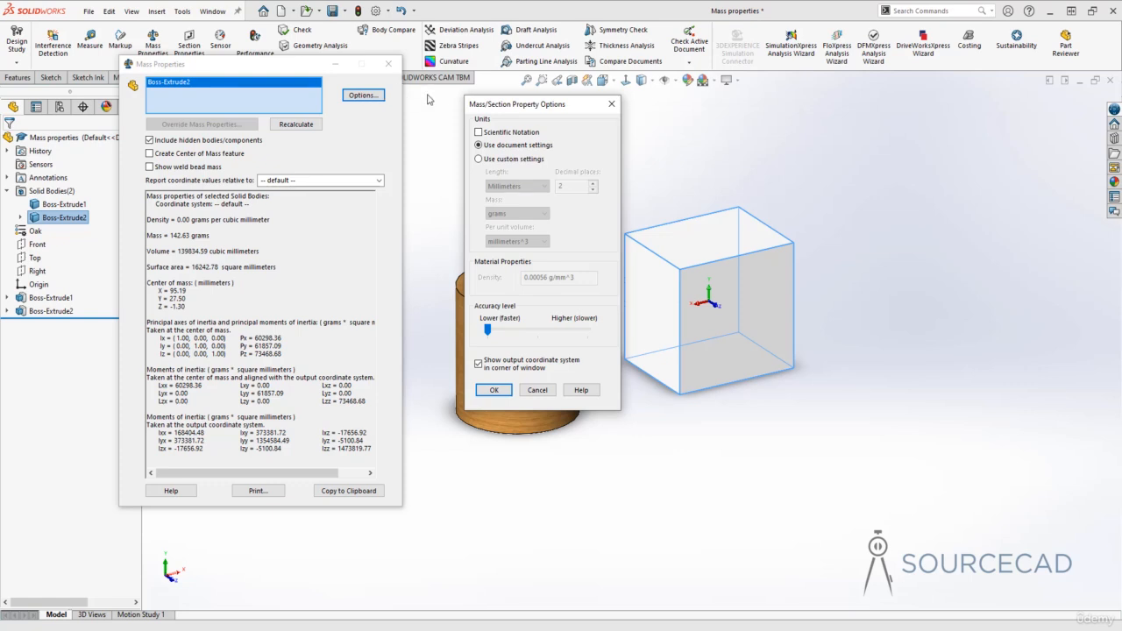
left_click_drag(513, 106, 465, 103)
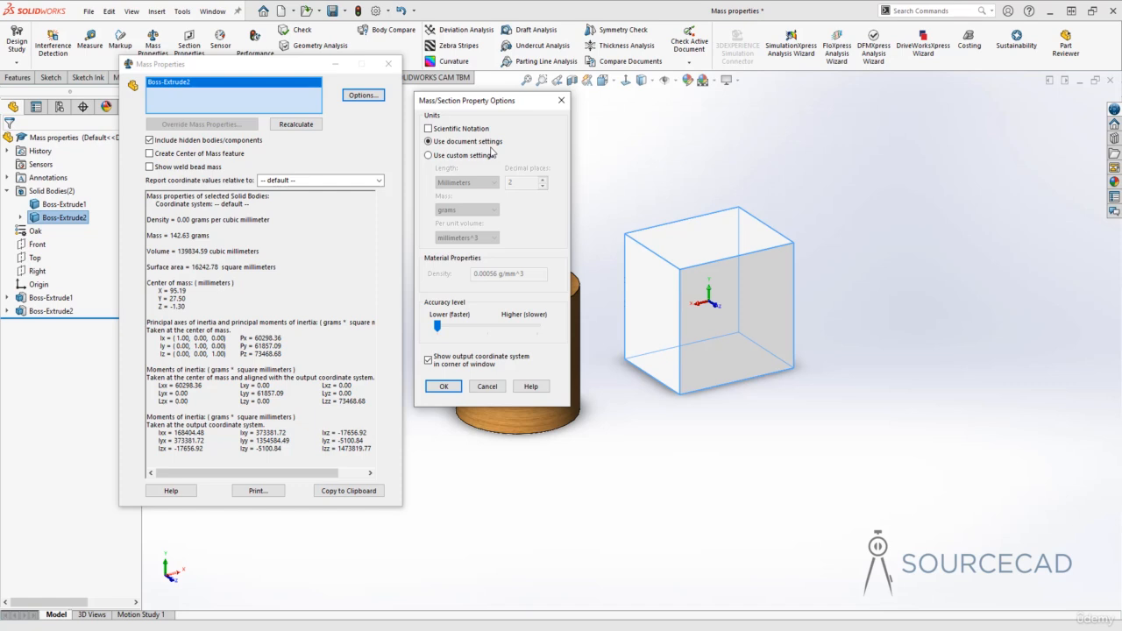
left_click(428, 155)
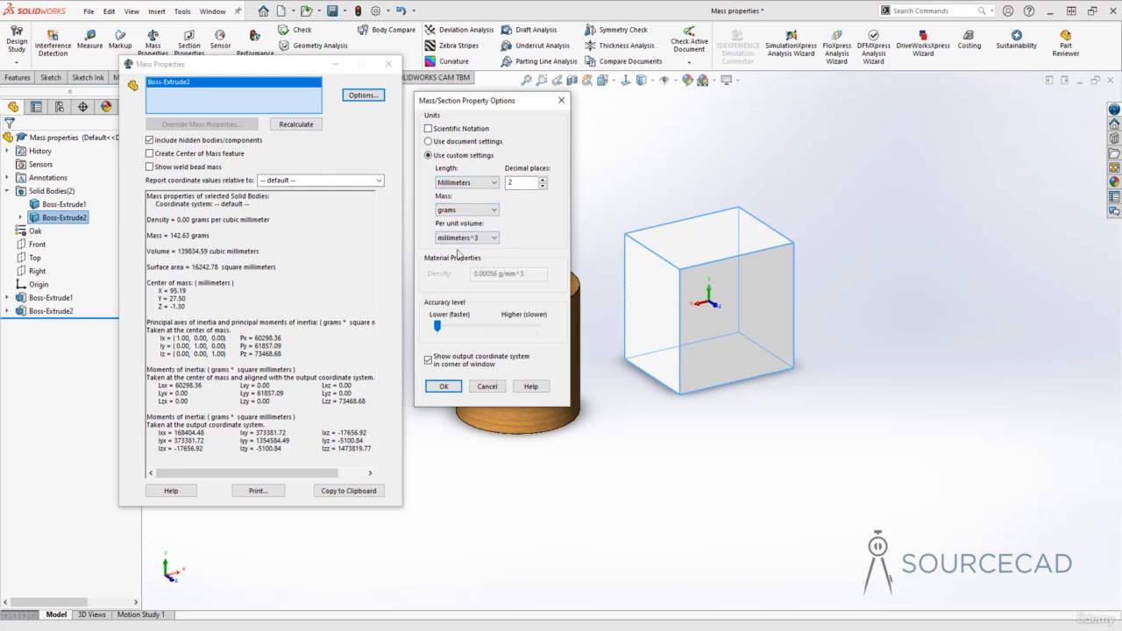
left_click(465, 182)
left_click(464, 232)
left_click(482, 211)
left_click(479, 240)
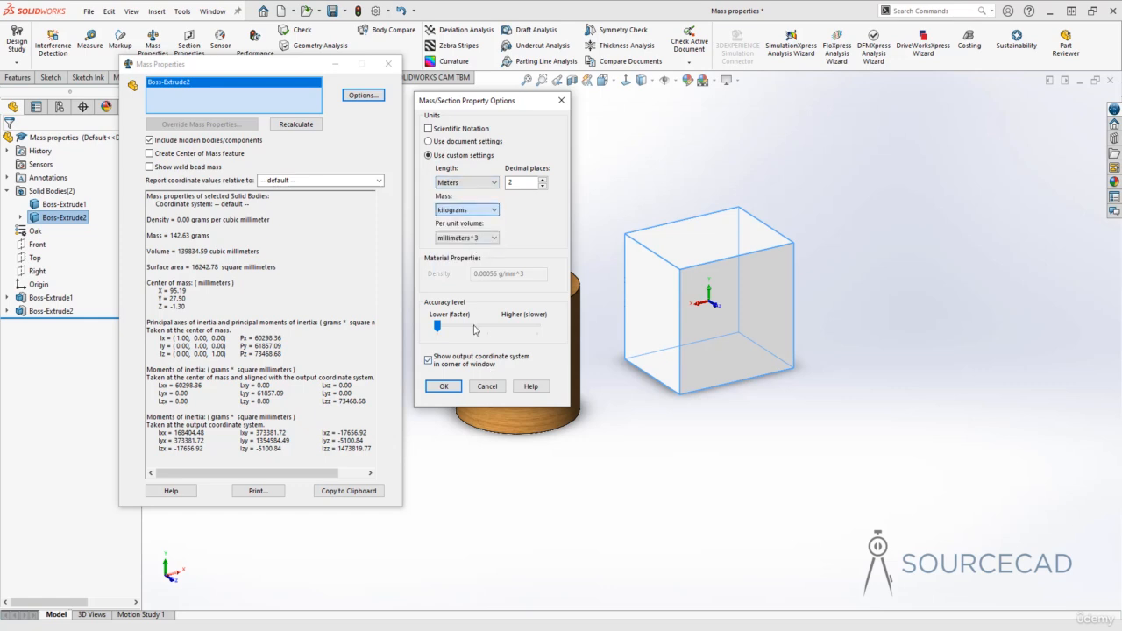
left_click(477, 238)
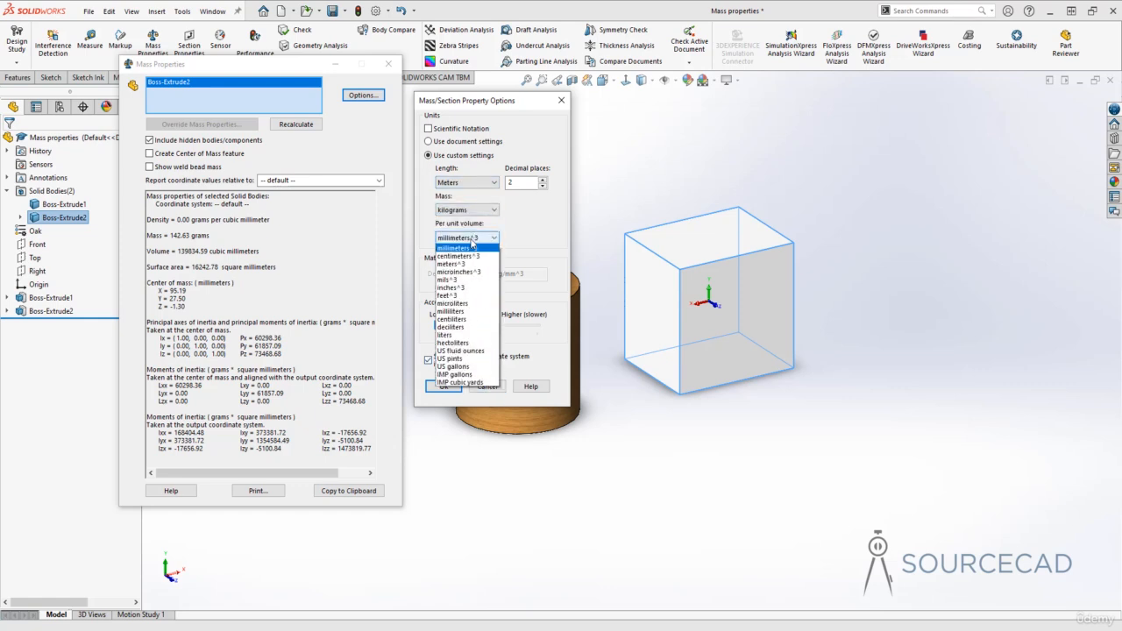
left_click(464, 288)
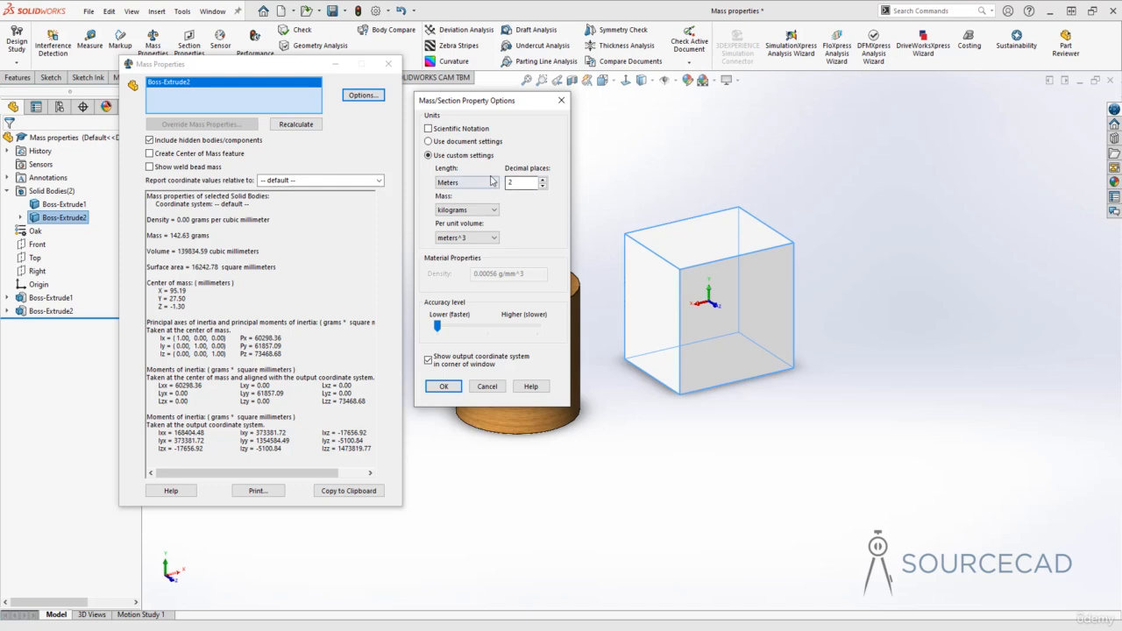
left_click(444, 387)
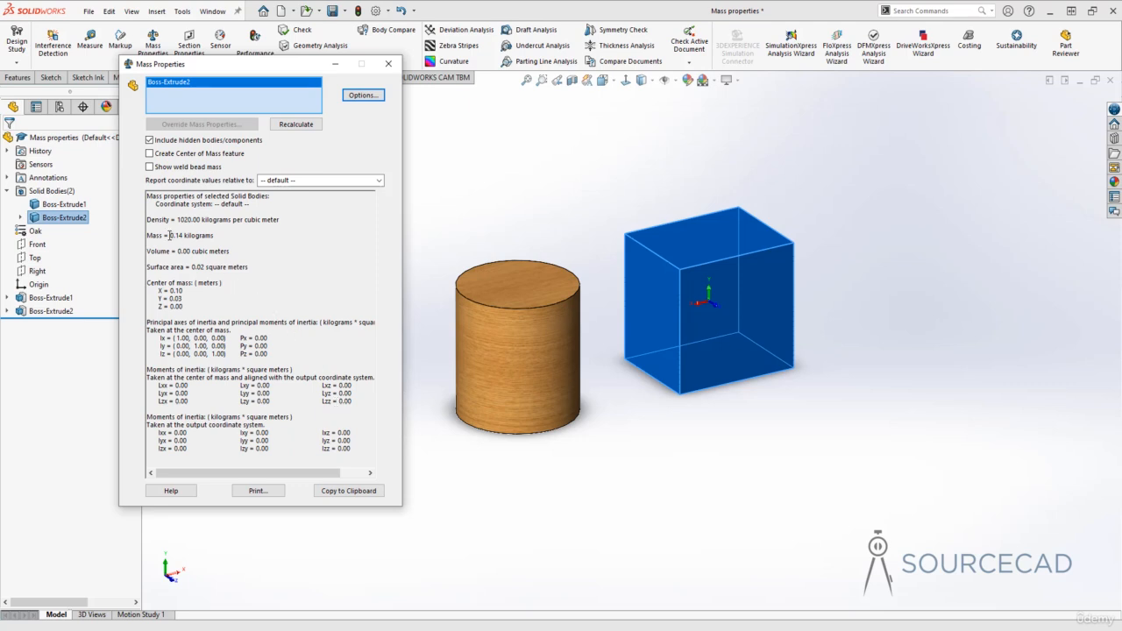
Examine the cube's mass and surface area in the report, then add the cylinder body to the report's selection.
left_click_drag(169, 235, 184, 234)
left_click_drag(191, 267, 206, 267)
left_click(504, 361)
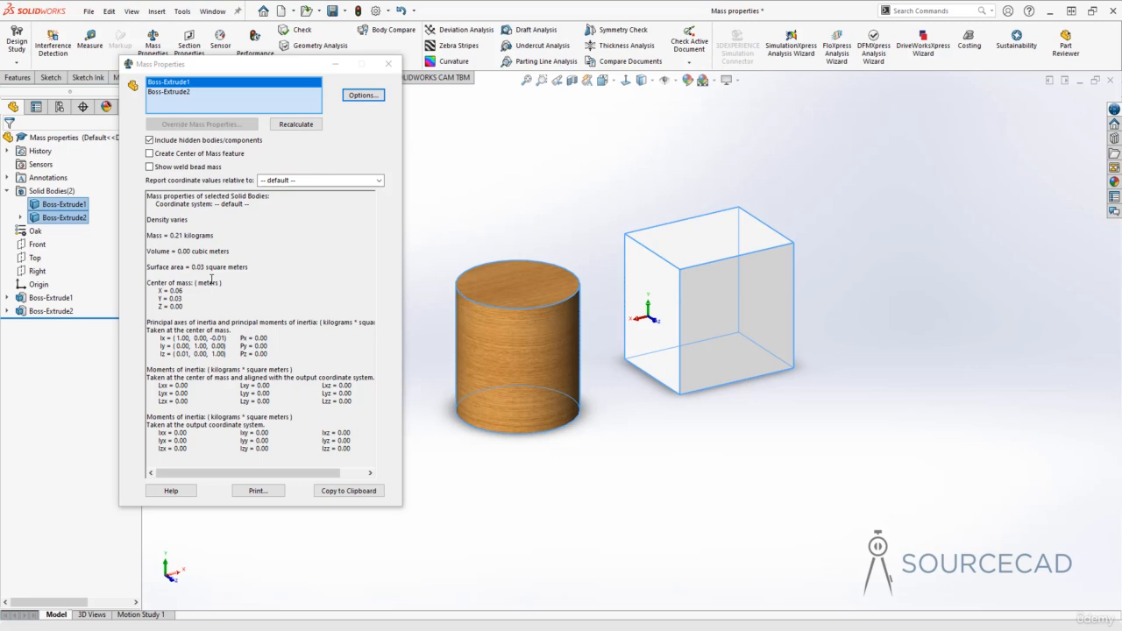
Switch the report's units back to the document settings and close the mass properties report.
left_click(355, 96)
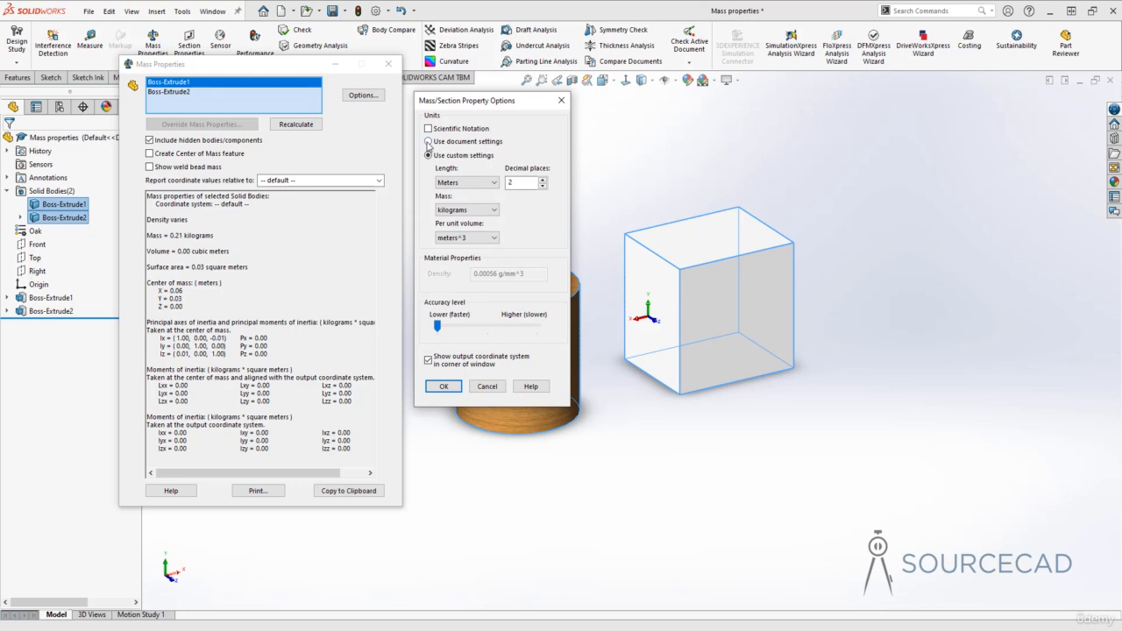
left_click(427, 142)
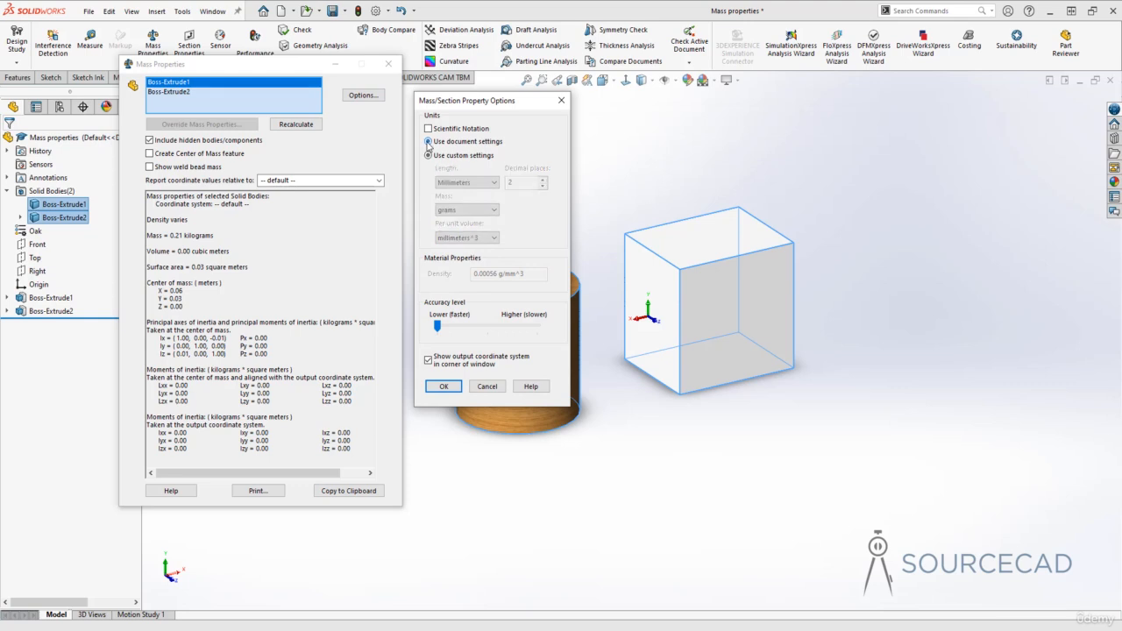
left_click(444, 388)
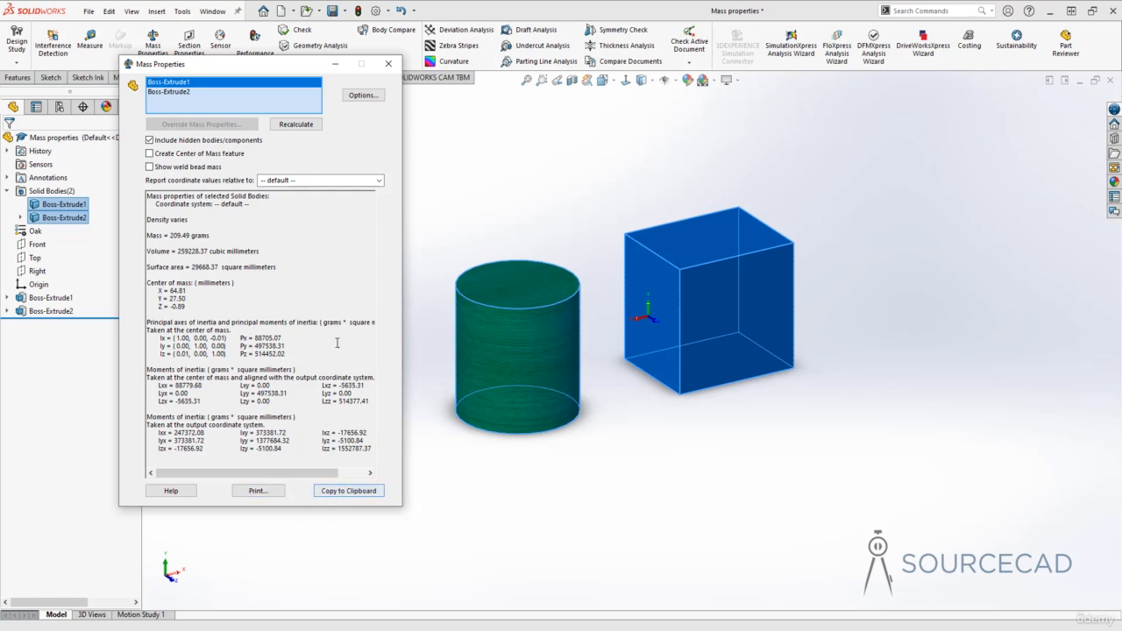
left_click(389, 63)
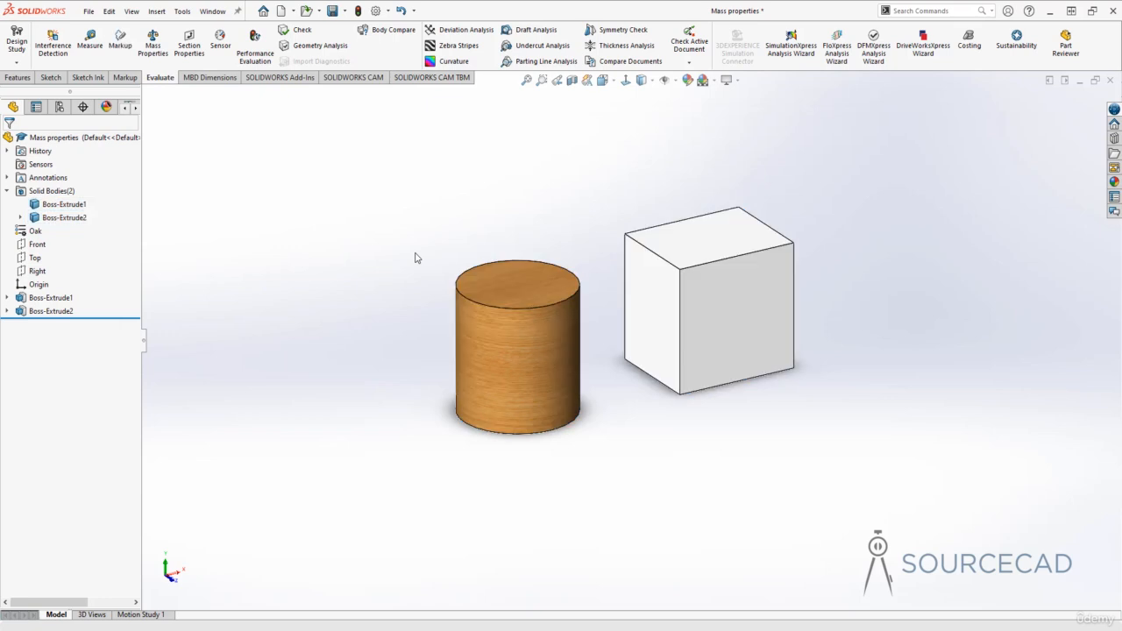